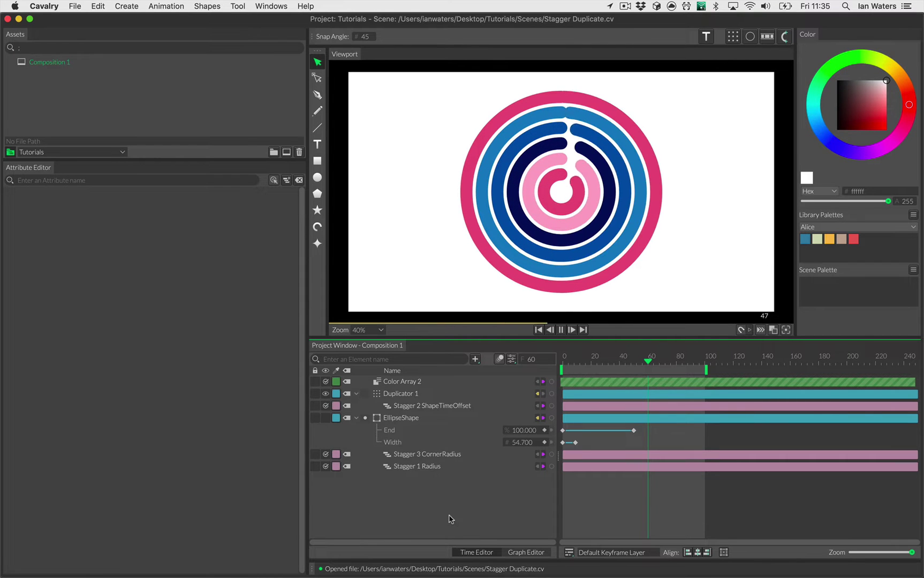
Stop the demo playback and start a new untitled scene, discarding the demo's unsaved changes.
{"action": "key", "text": "space"}
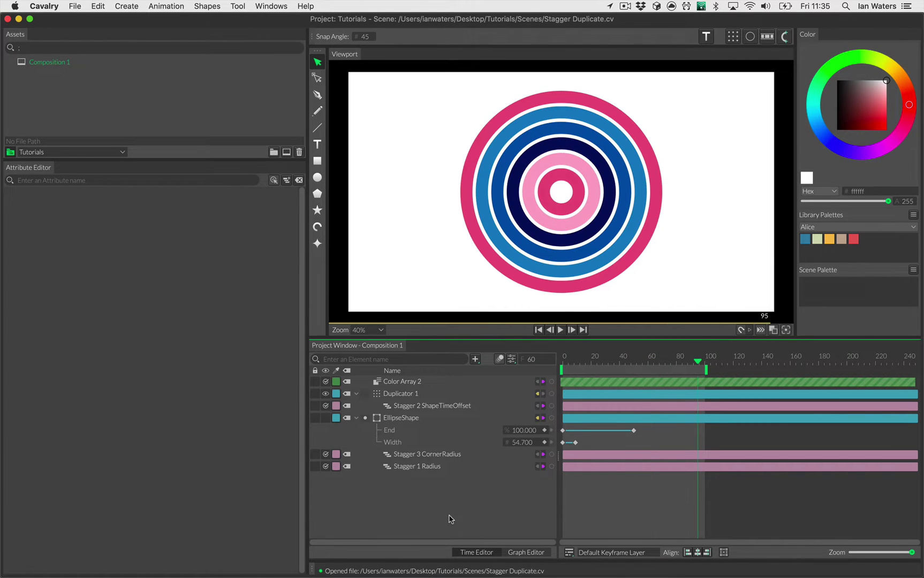
{"action": "left_click", "coordinate": [74, 6]}
{"action": "left_click", "coordinate": [86, 19]}
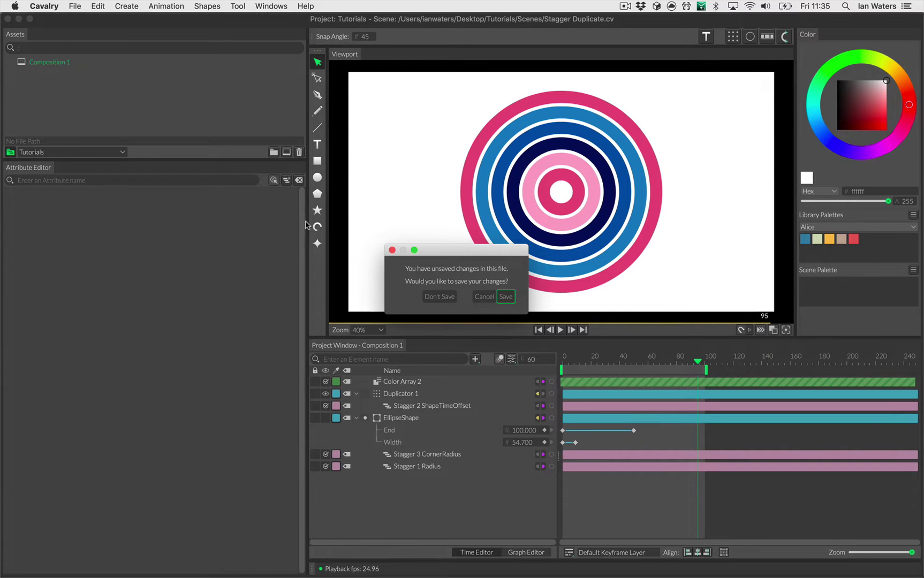
{"action": "key", "text": "super+d"}
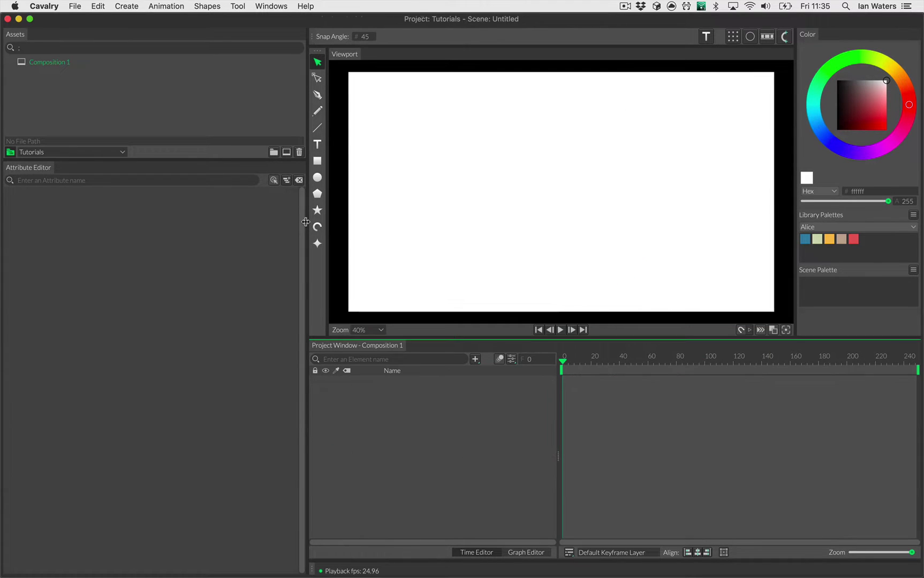
Create a grey 100-radius EllipseShape circle at the composition centre and select its layer.
{"action": "left_click", "coordinate": [317, 179], "text": "alt"}
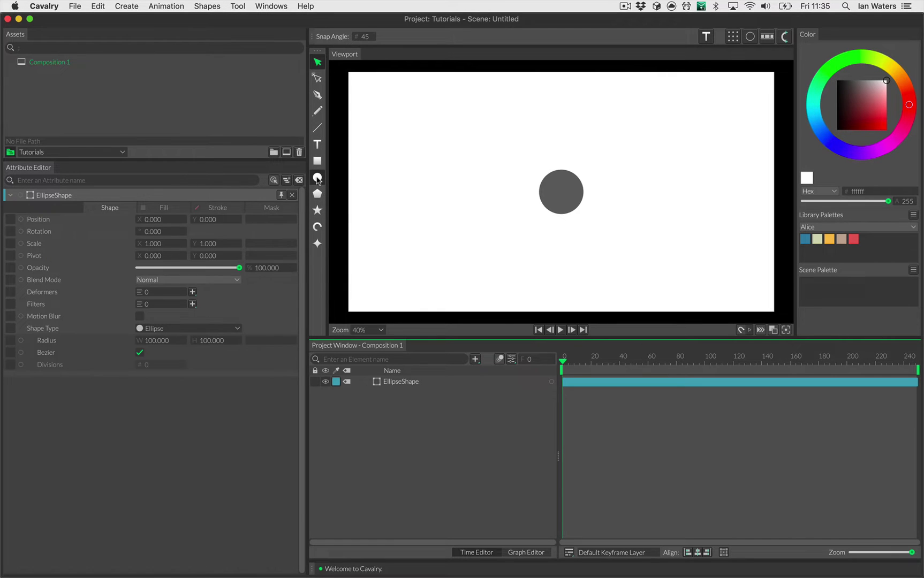
{"action": "left_click", "coordinate": [440, 385]}
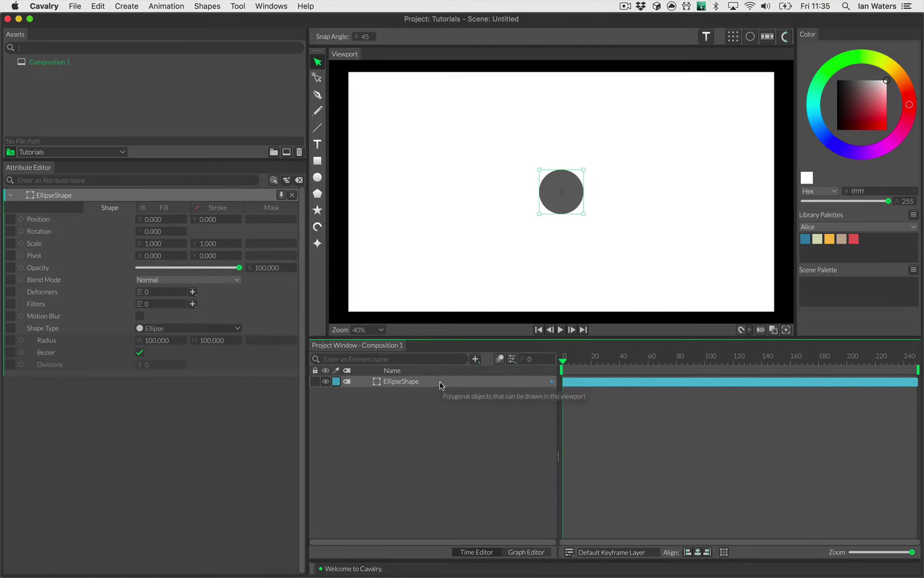
Duplicate the circle with a Duplicator using Point distribution and a Count of 5.
{"action": "left_click", "coordinate": [733, 36]}
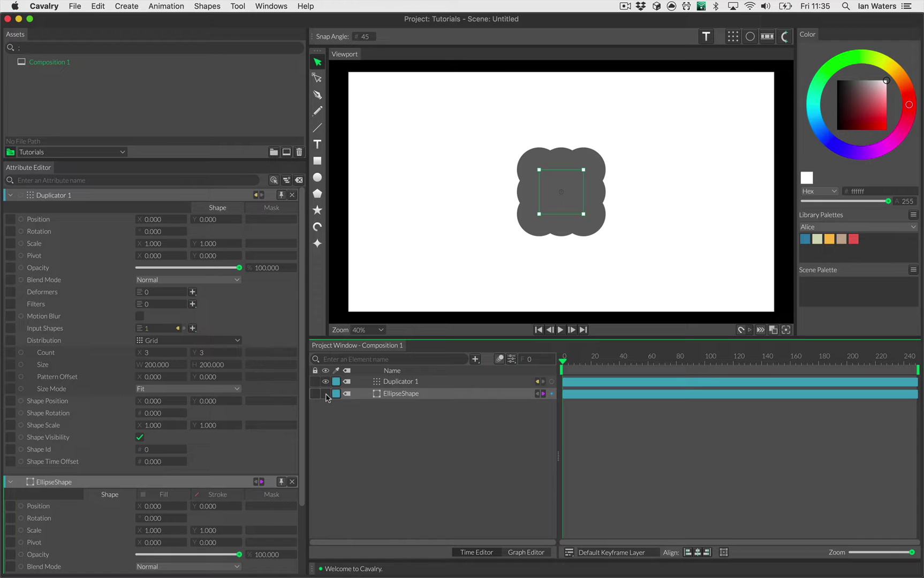
{"action": "left_click", "coordinate": [402, 384]}
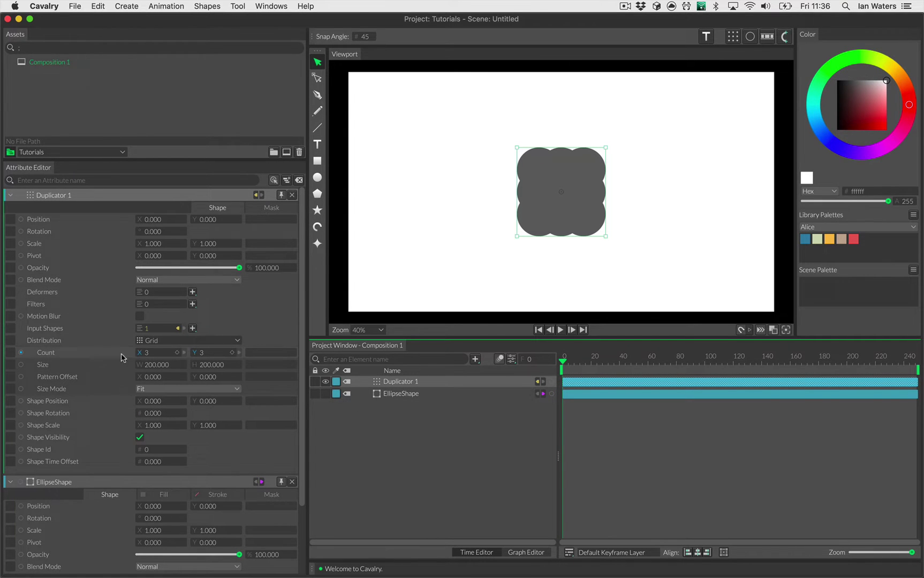
{"action": "left_click", "coordinate": [150, 343]}
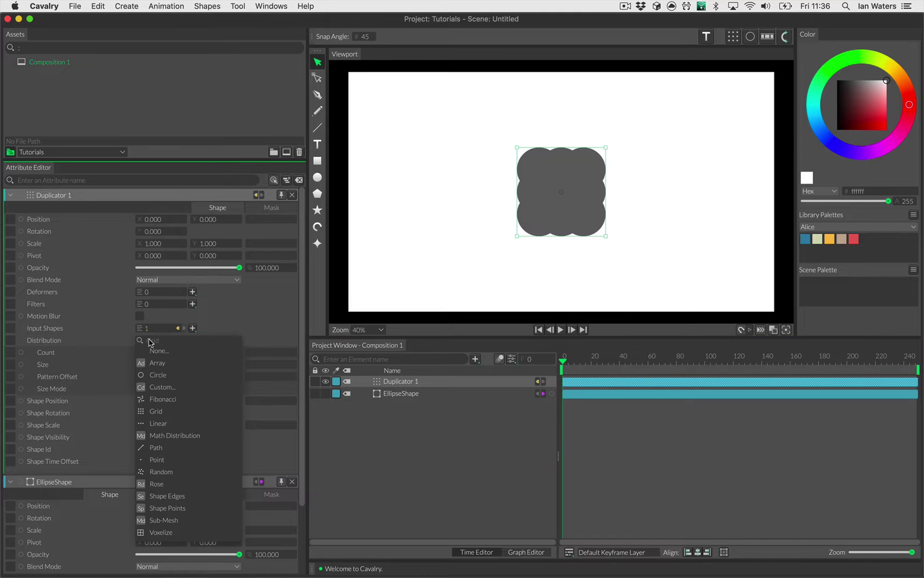
{"action": "left_click", "coordinate": [188, 460]}
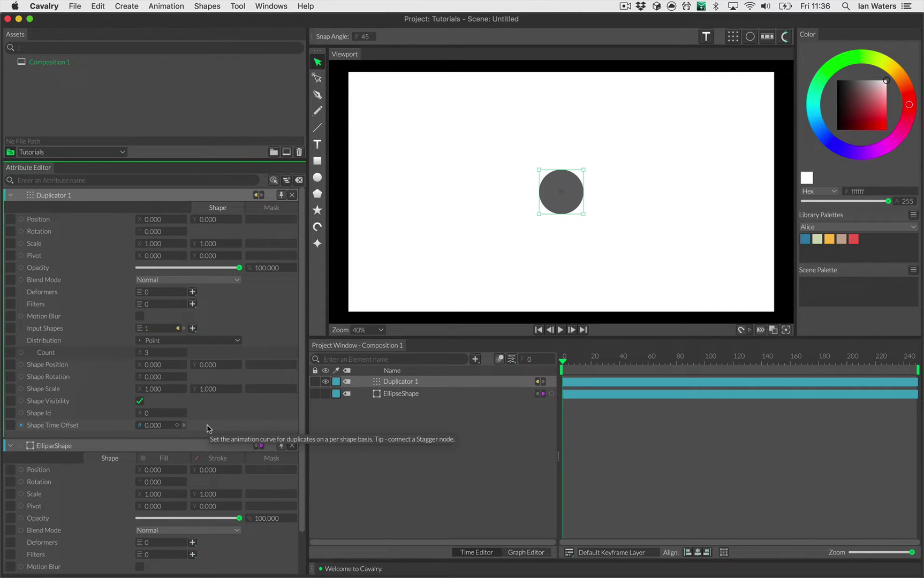
{"action": "left_click", "coordinate": [158, 351]}
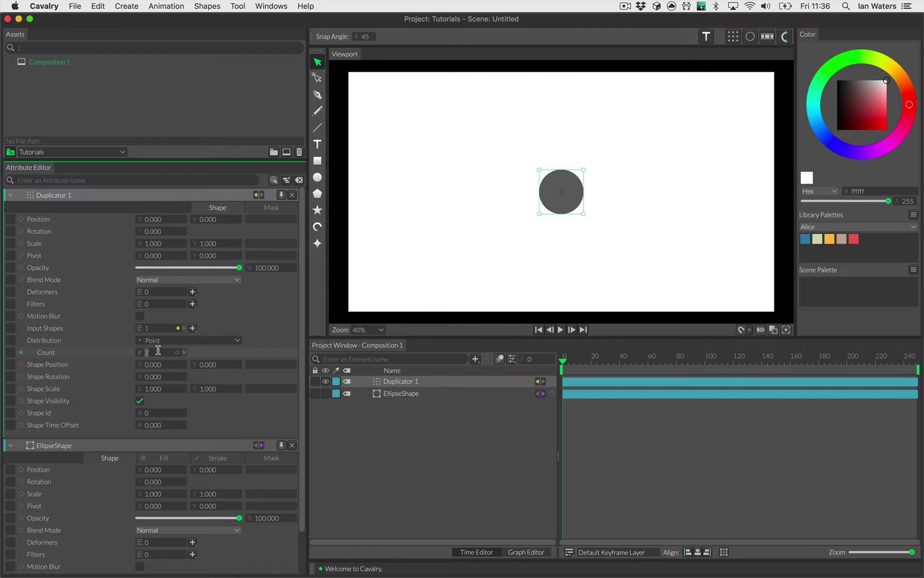
{"action": "type", "text": "5"}
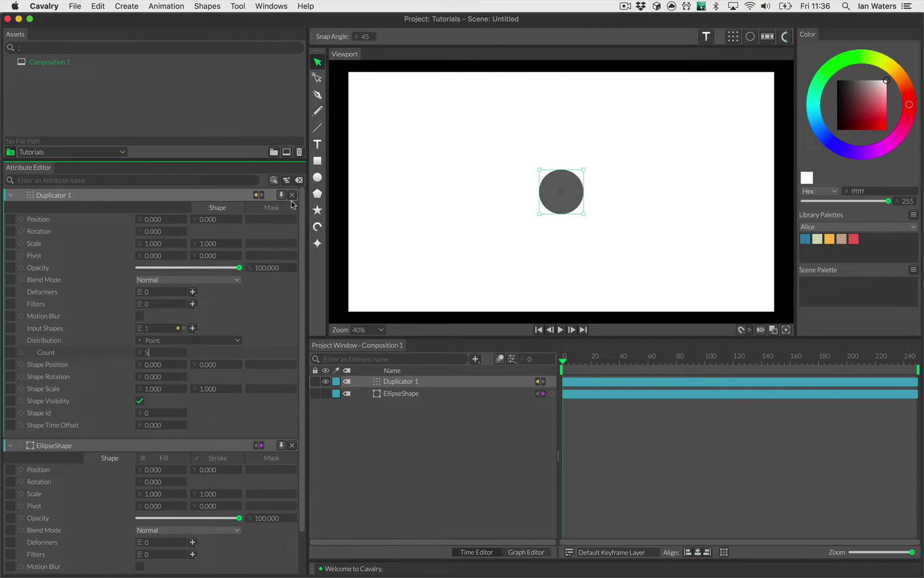
{"action": "left_click", "coordinate": [293, 196]}
{"action": "left_click", "coordinate": [293, 196]}
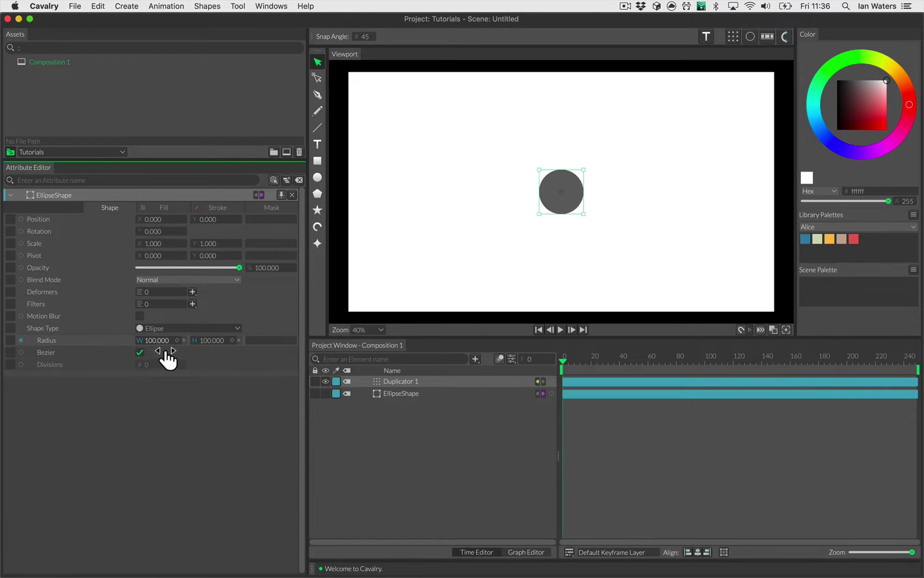
Raise the circle's Radius to 254 and attach a Stagger behaviour to drive it.
{"action": "left_click_drag", "start_coordinate": [167, 361], "coordinate": [243, 349]}
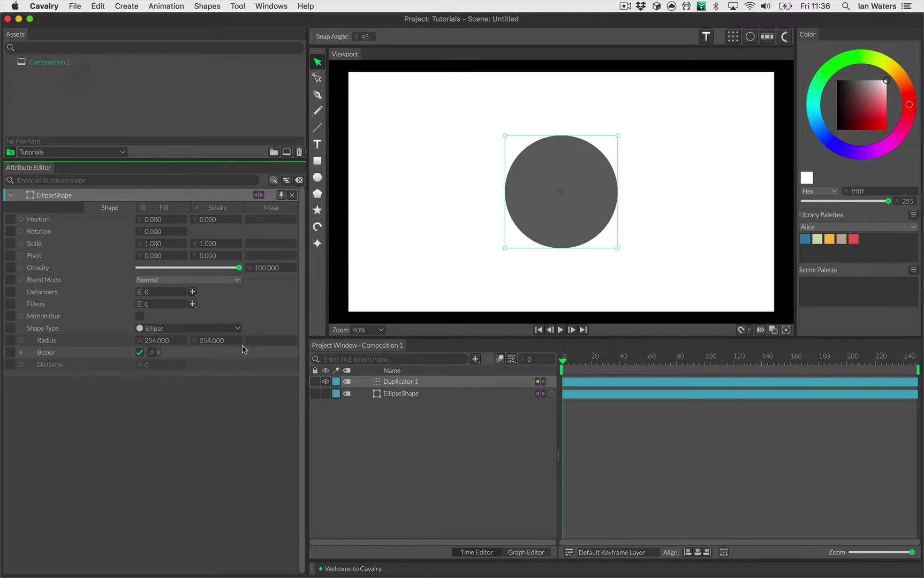
{"action": "left_click", "coordinate": [98, 341]}
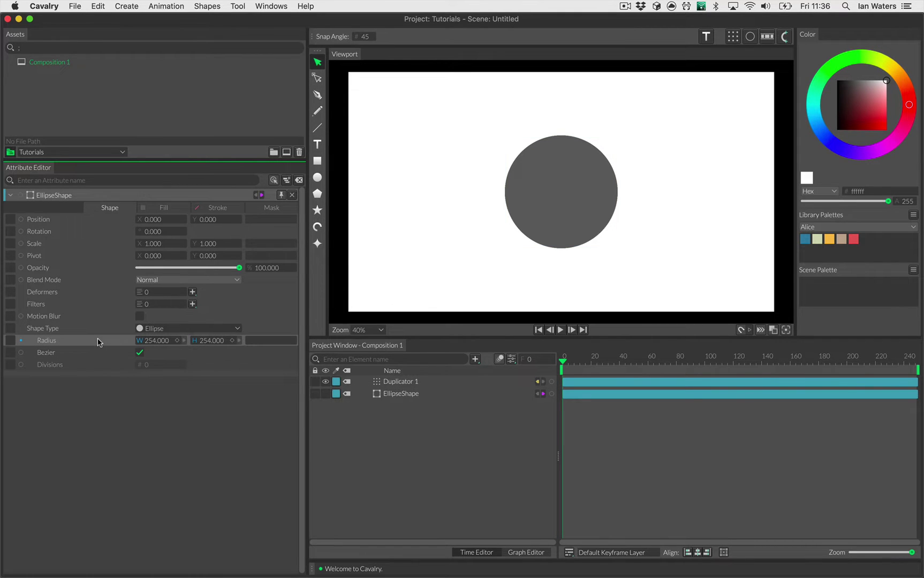
{"action": "right_click", "coordinate": [98, 341]}
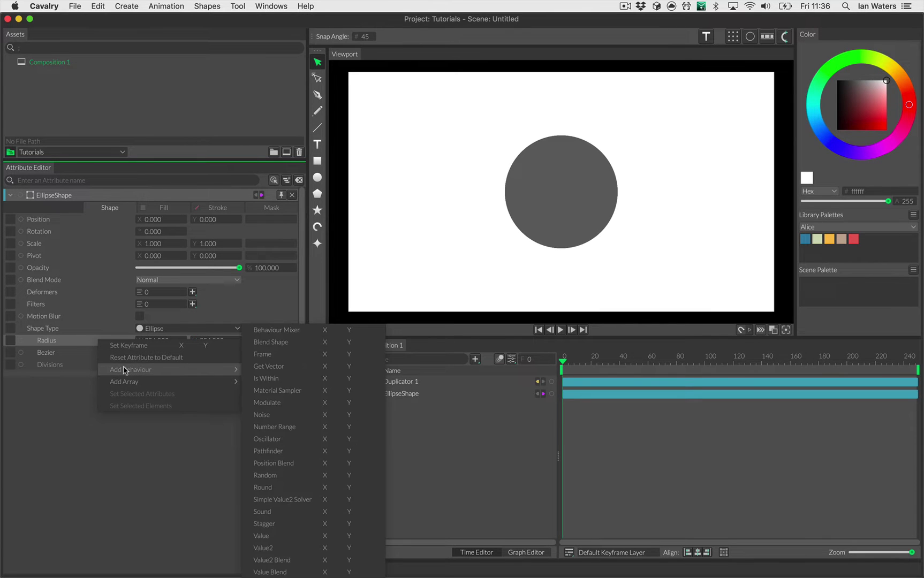
{"action": "mouse_move", "coordinate": [126, 369]}
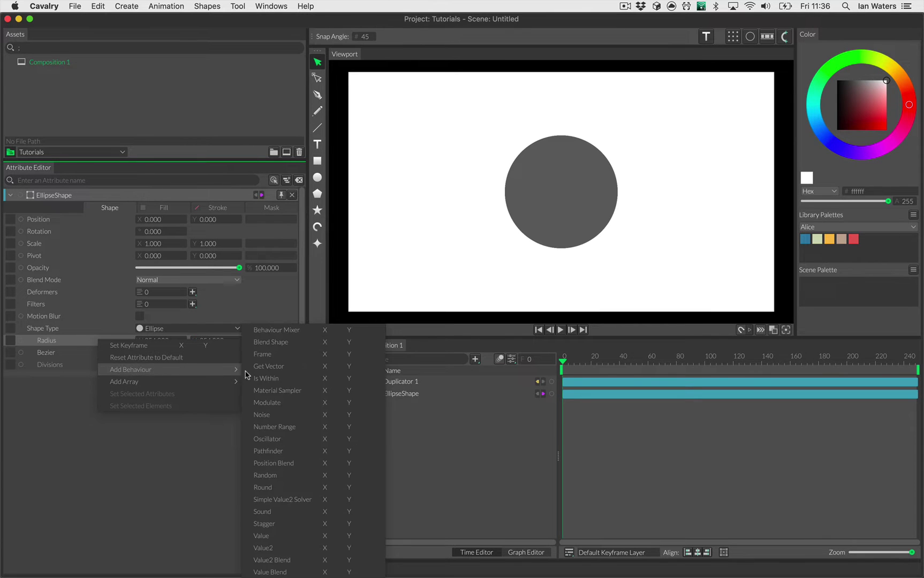
{"action": "left_click", "coordinate": [277, 523]}
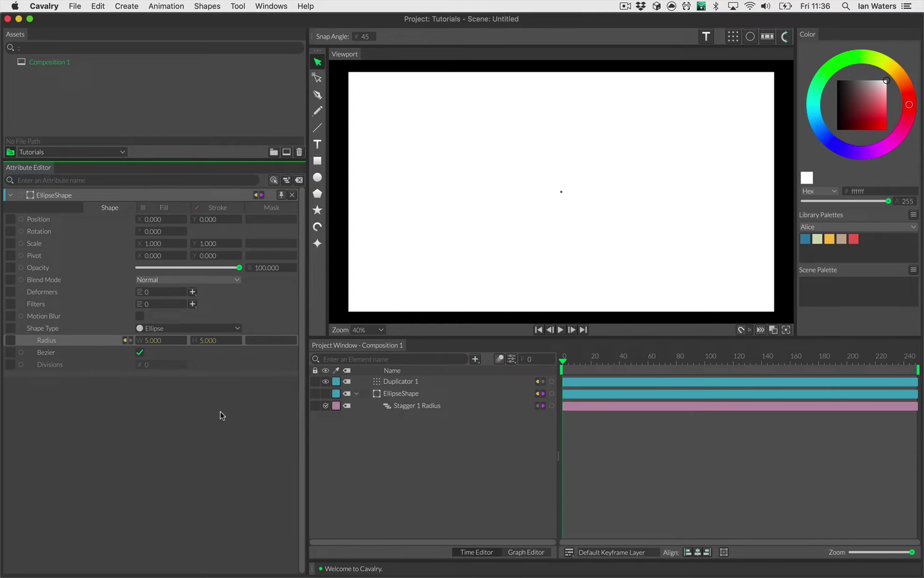
{"action": "right_click", "coordinate": [111, 344]}
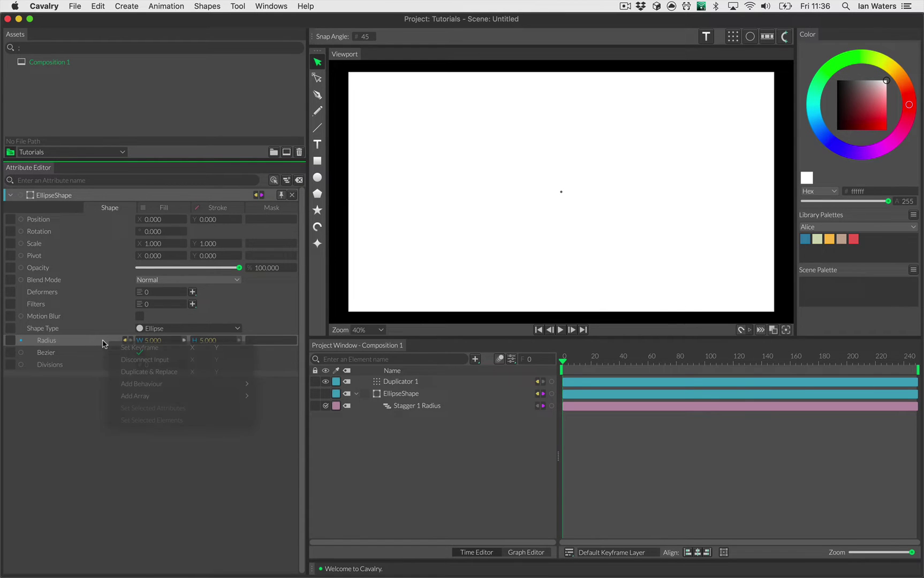
{"action": "key", "text": "Escape"}
{"action": "left_click", "coordinate": [144, 342]}
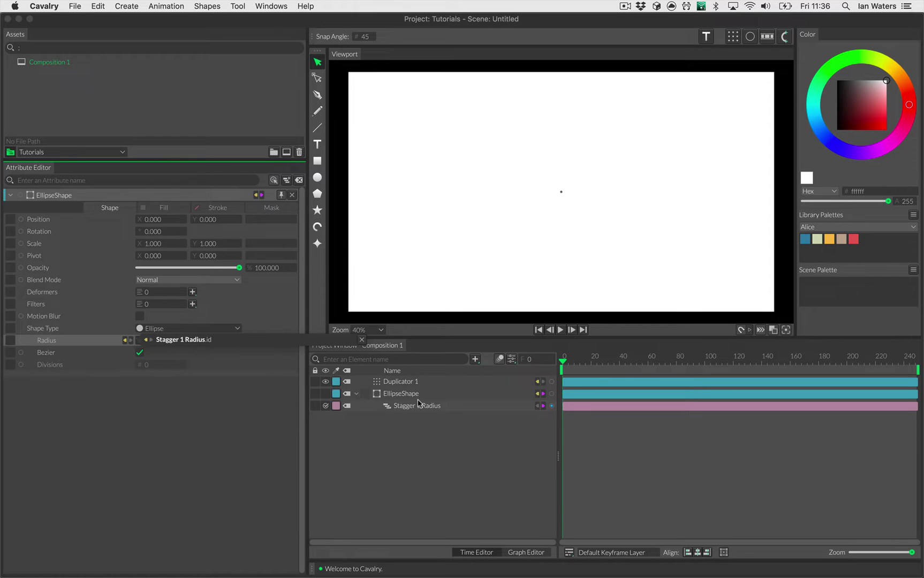
Set Stagger 1 Radius Maximum to 371 and Minimum to 68, resetting the falloff curve.
{"action": "left_click", "coordinate": [209, 341]}
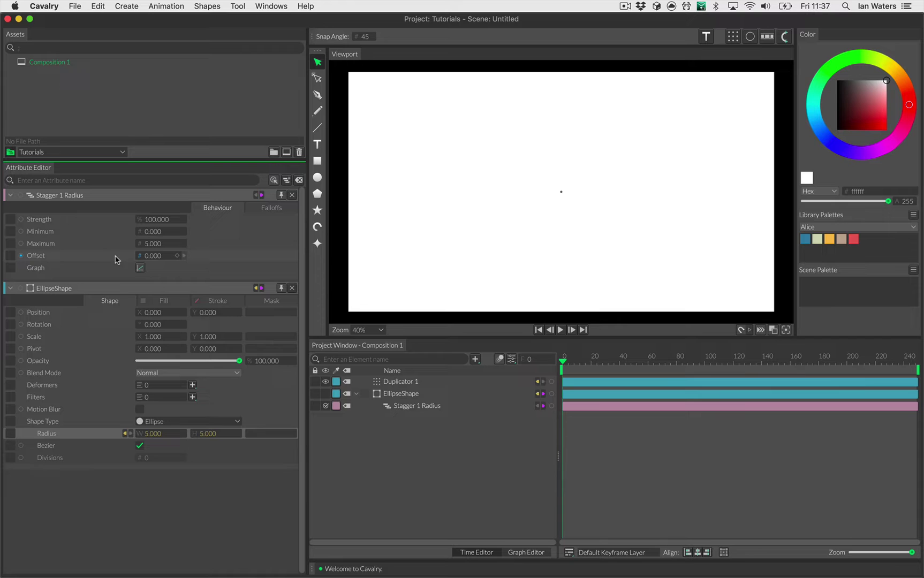
{"action": "left_click_drag", "start_coordinate": [162, 252], "coordinate": [356, 272]}
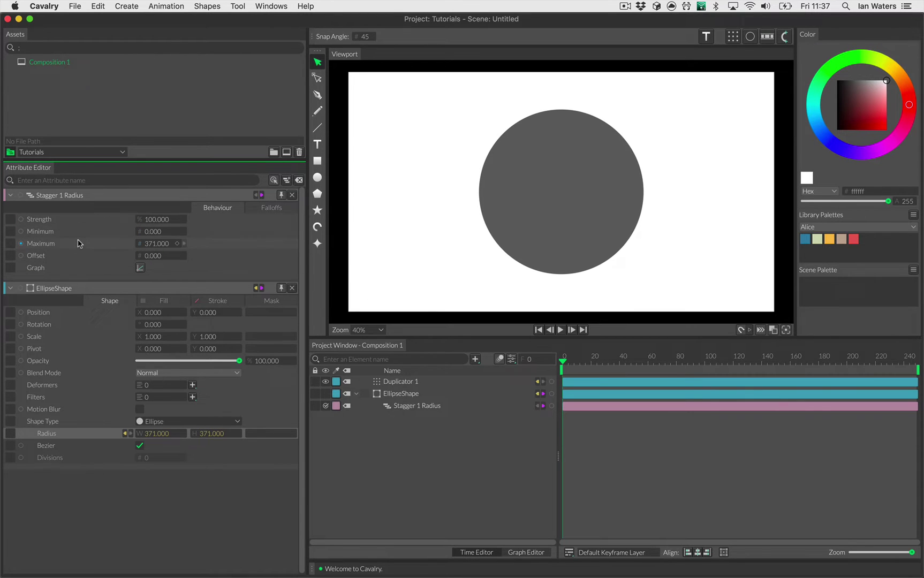
{"action": "left_click", "coordinate": [139, 267]}
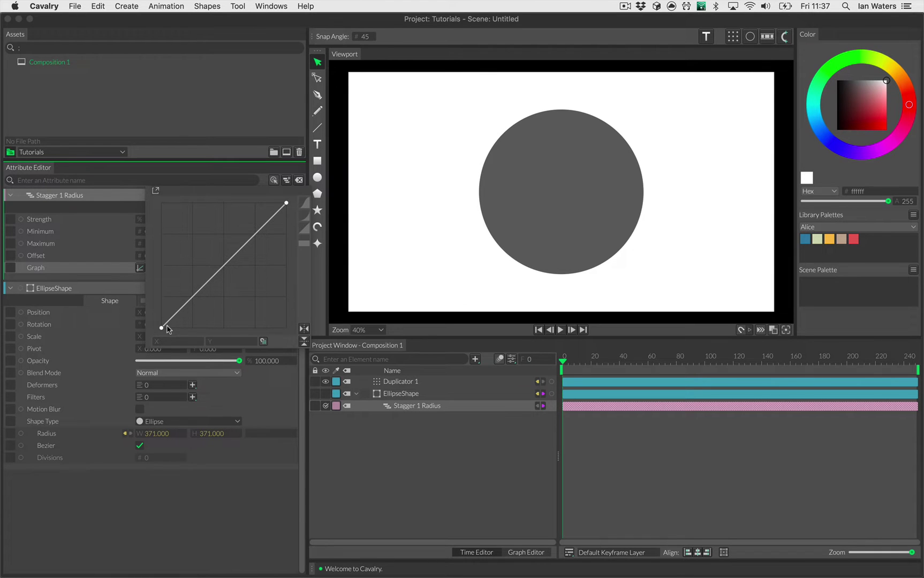
{"action": "left_click_drag", "start_coordinate": [161, 327], "coordinate": [250, 310]}
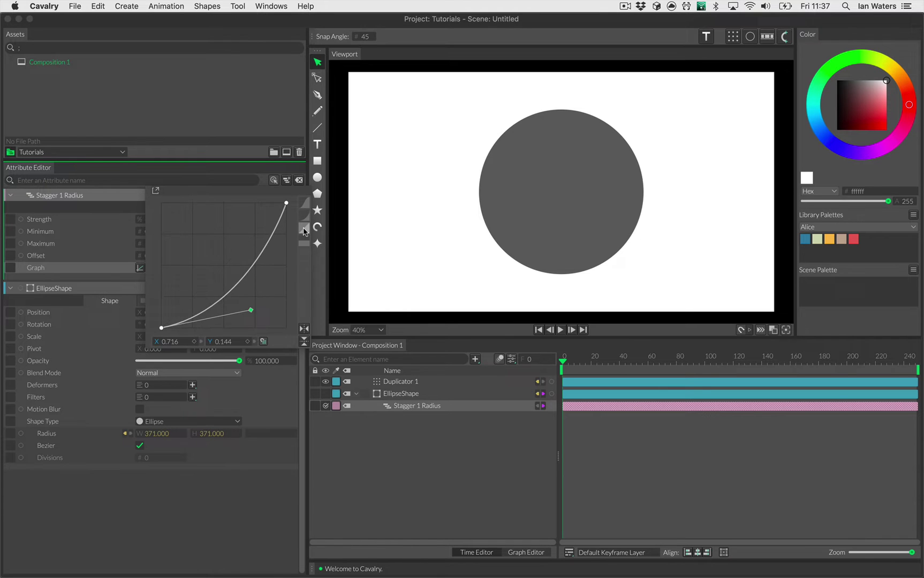
{"action": "left_click", "coordinate": [304, 227]}
{"action": "left_click", "coordinate": [120, 253]}
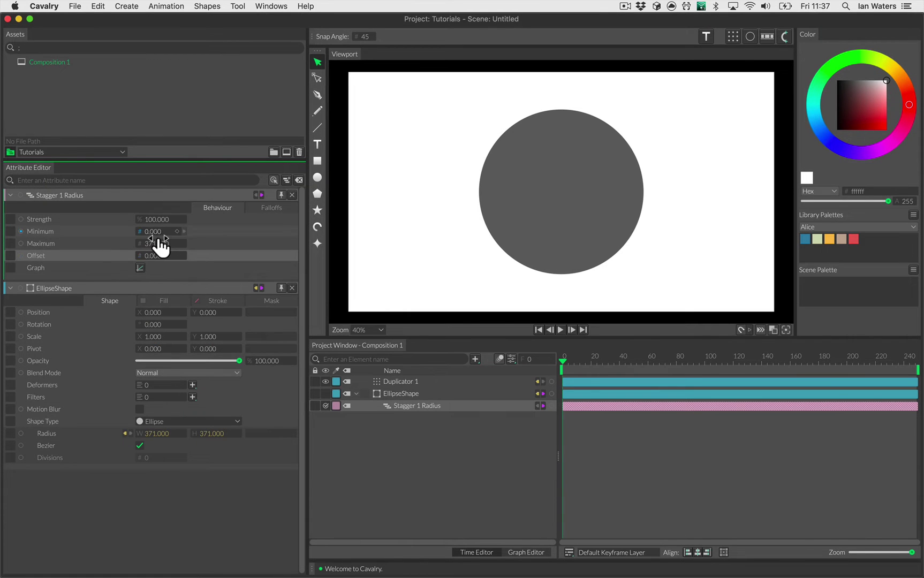
{"action": "left_click_drag", "start_coordinate": [154, 233], "coordinate": [196, 235]}
{"action": "left_click", "coordinate": [164, 301]}
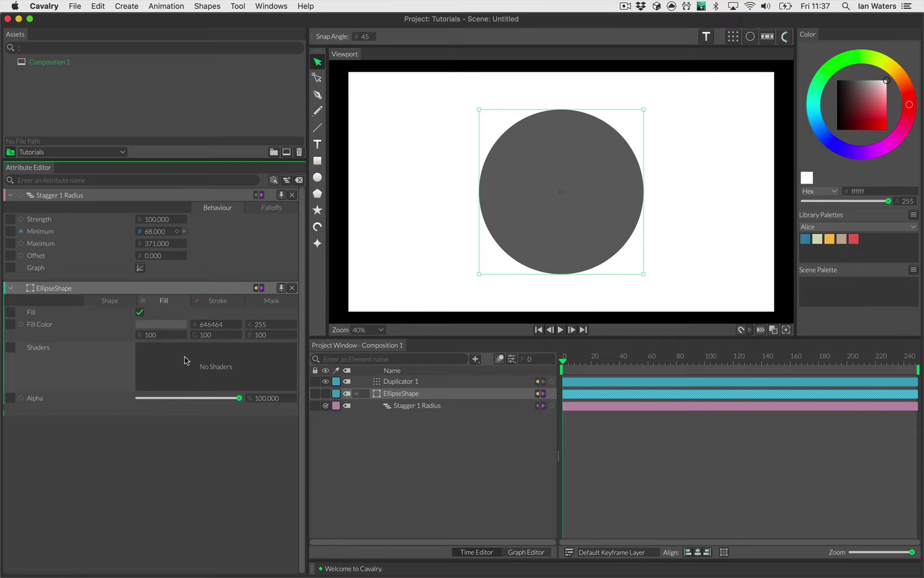
Make the circle fill translucent and raise the Duplicator 1 count to 7 copies.
{"action": "left_click", "coordinate": [229, 399]}
{"action": "left_click_drag", "start_coordinate": [229, 400], "coordinate": [163, 399]}
{"action": "left_click", "coordinate": [479, 383]}
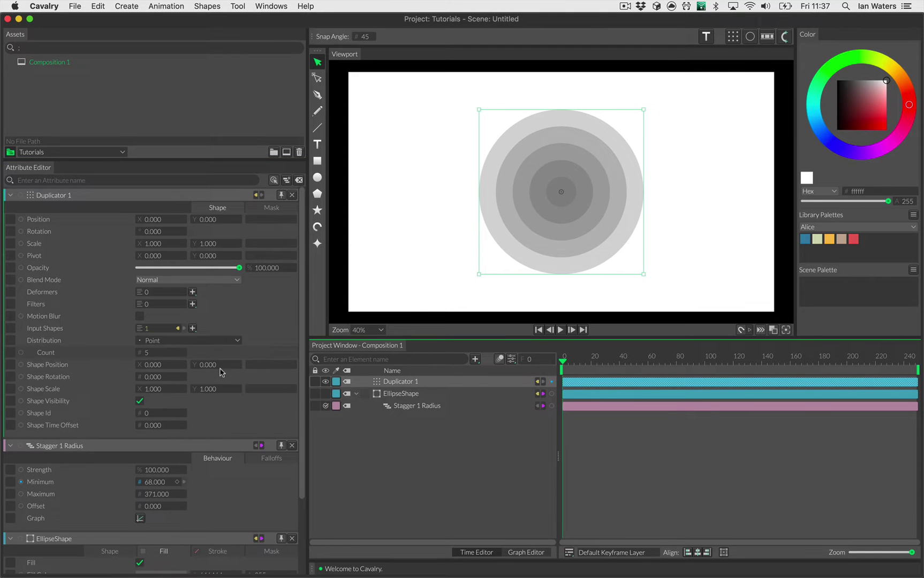
{"action": "left_click_drag", "start_coordinate": [157, 359], "coordinate": [213, 410]}
{"action": "left_click", "coordinate": [397, 405]}
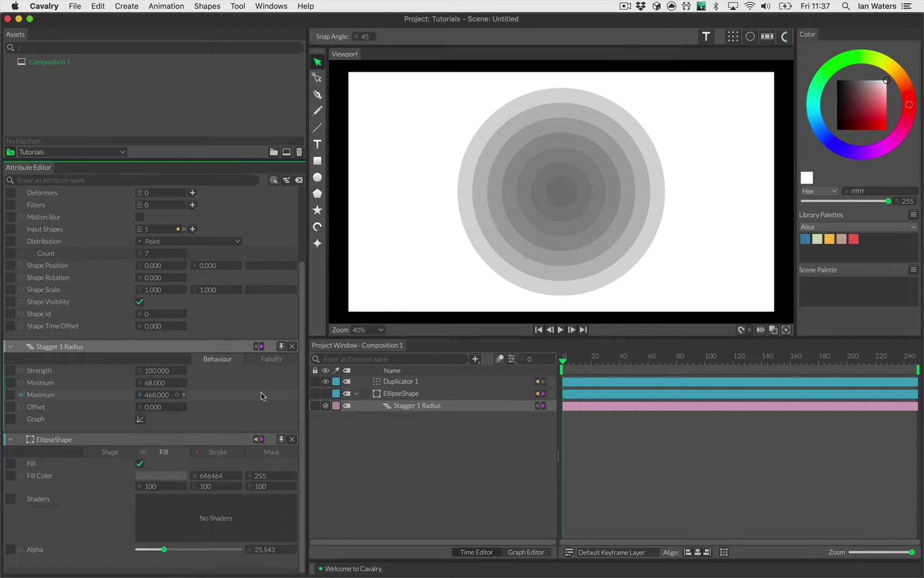
Turn off the EllipseShape fill and enable a light-grey stroke of width 63.
{"action": "left_click", "coordinate": [445, 393]}
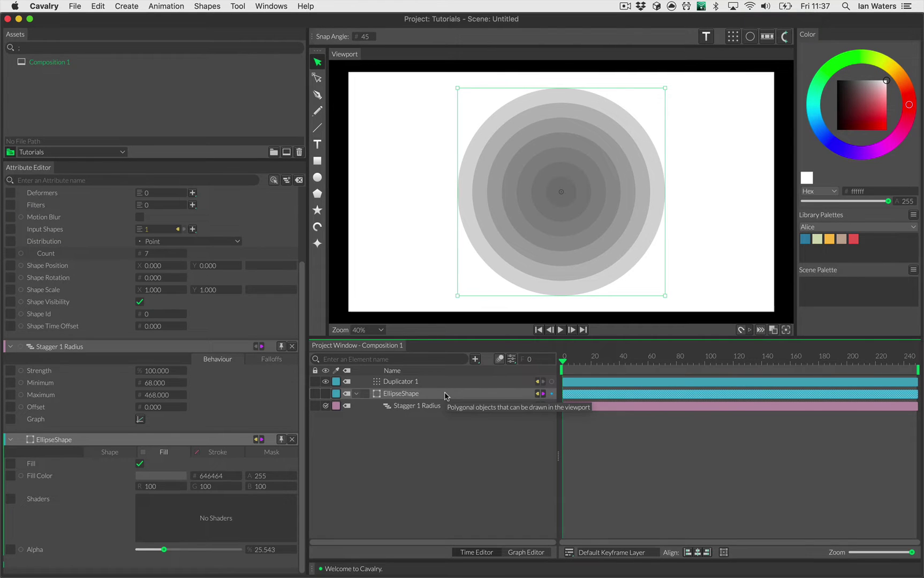
{"action": "left_click", "coordinate": [440, 395]}
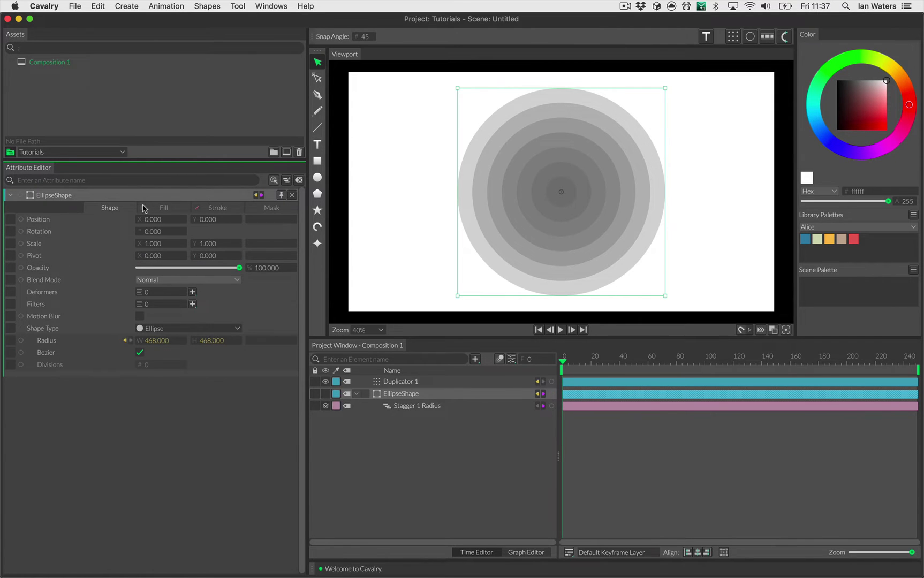
{"action": "left_click", "coordinate": [163, 208]}
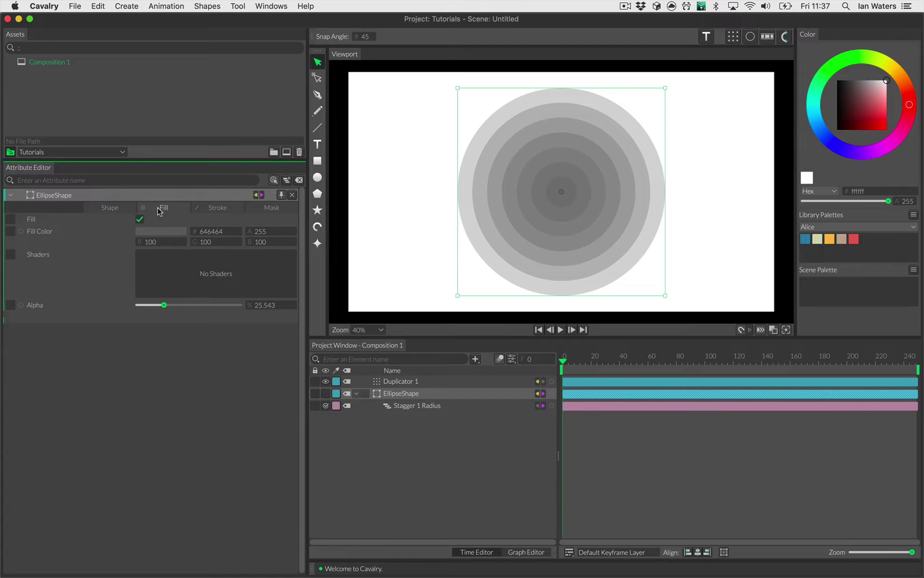
{"action": "left_click", "coordinate": [141, 219]}
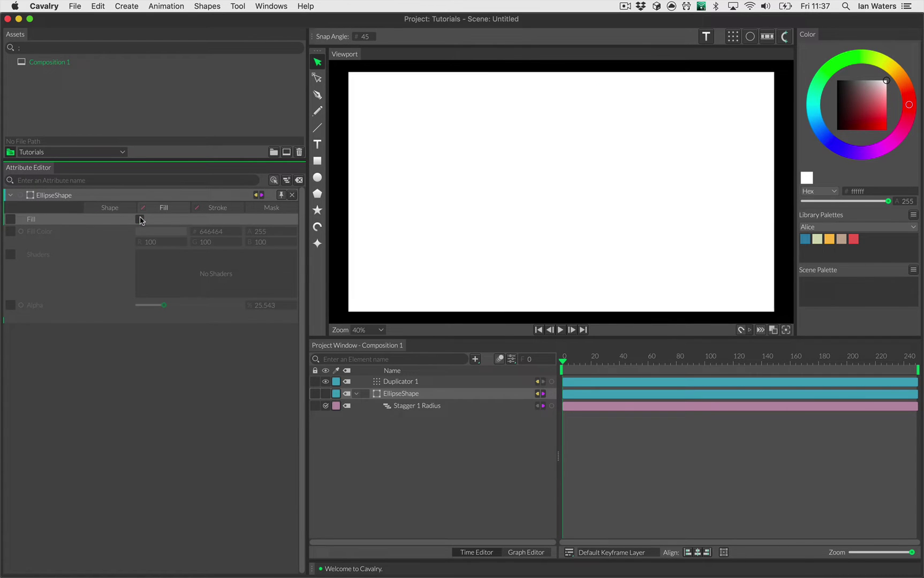
{"action": "left_click", "coordinate": [215, 211]}
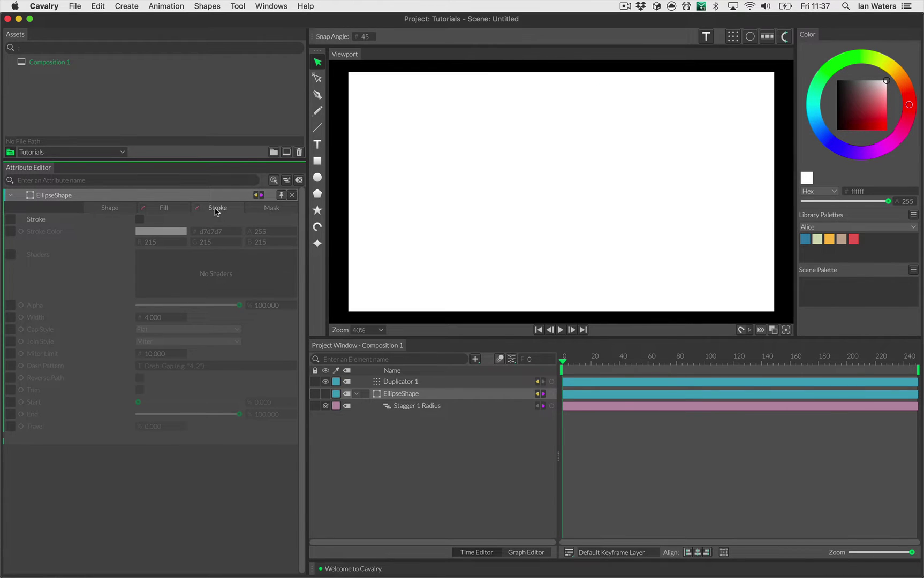
{"action": "left_click", "coordinate": [139, 220]}
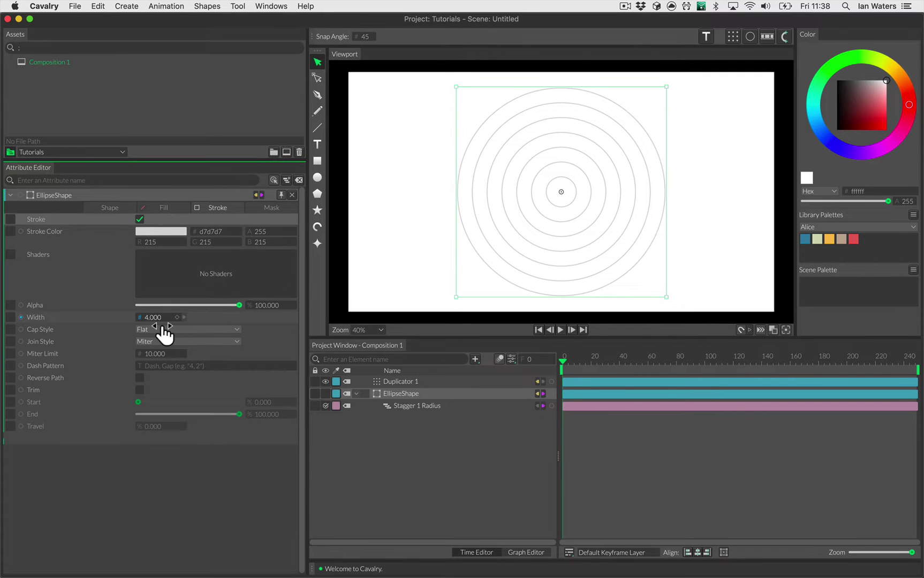
{"action": "mouse_move", "coordinate": [165, 331]}
{"action": "left_mouse_down"}
{"action": "mouse_move", "coordinate": [487, 379]}
{"action": "mouse_move", "coordinate": [465, 363]}
{"action": "left_mouse_up"}
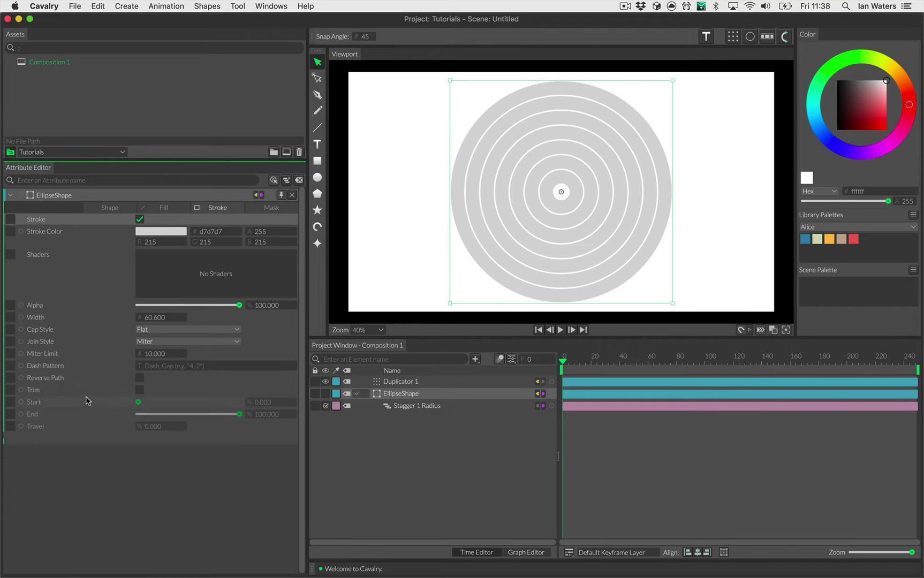
Enable stroke Trim, keyframe End from 0 at frame 0 to 100 at frame 40, with Round caps.
{"action": "left_click", "coordinate": [139, 390]}
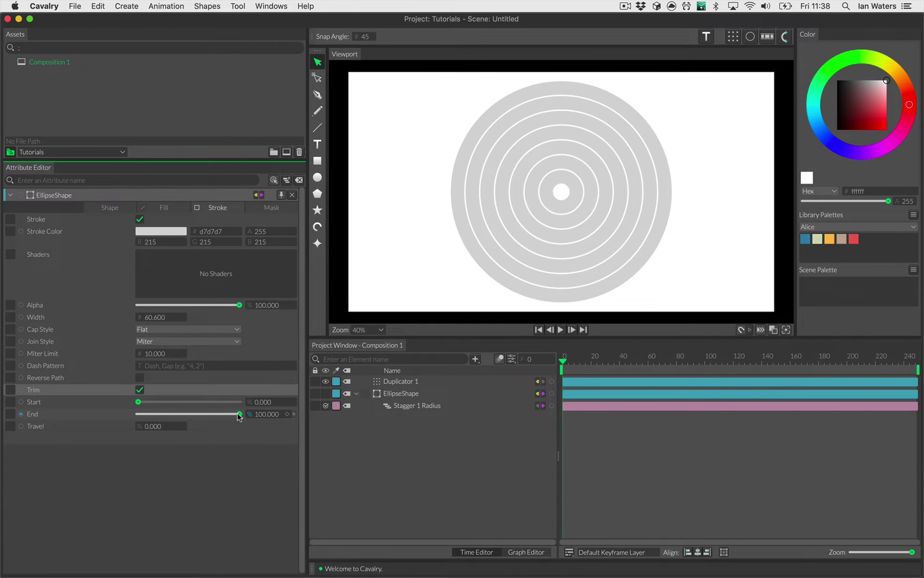
{"action": "left_click_drag", "start_coordinate": [239, 415], "coordinate": [127, 425]}
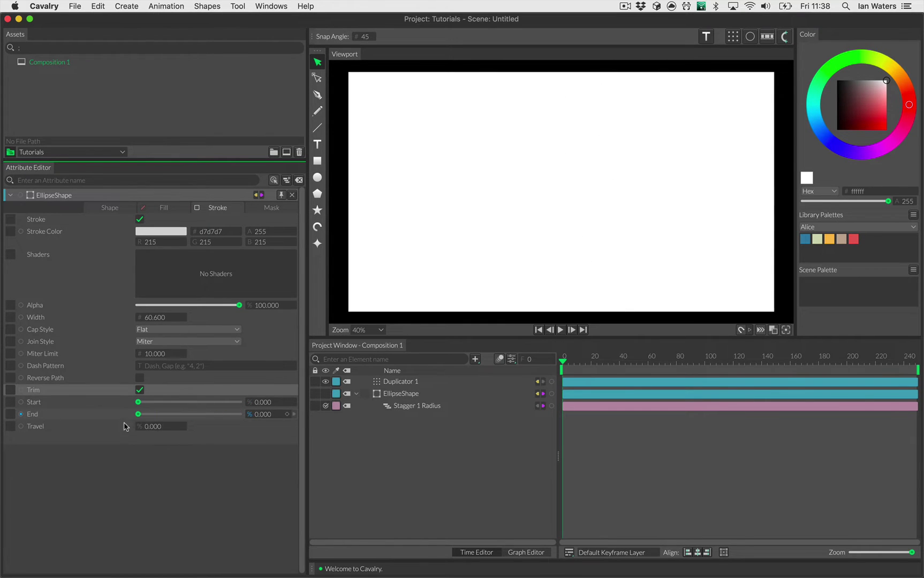
{"action": "left_click", "coordinate": [288, 414]}
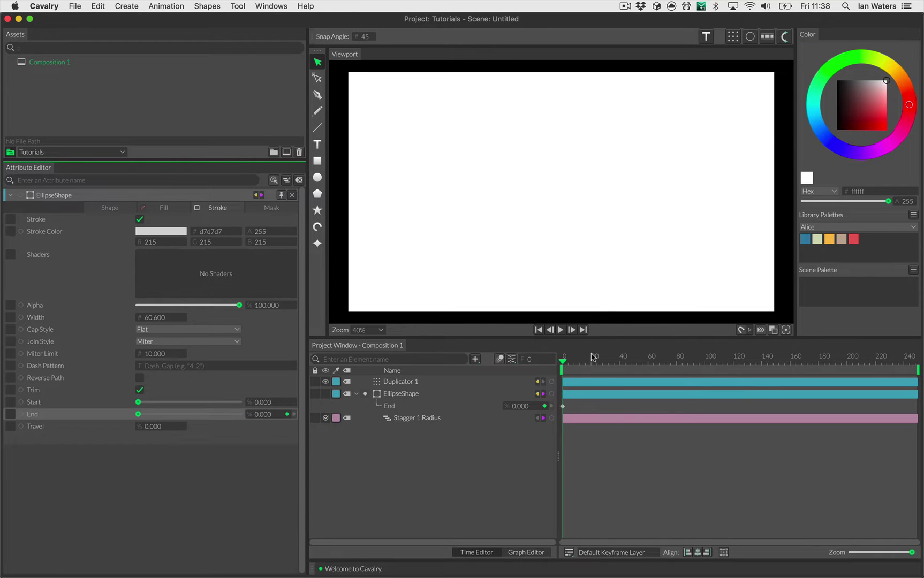
{"action": "left_click_drag", "start_coordinate": [602, 358], "coordinate": [621, 371]}
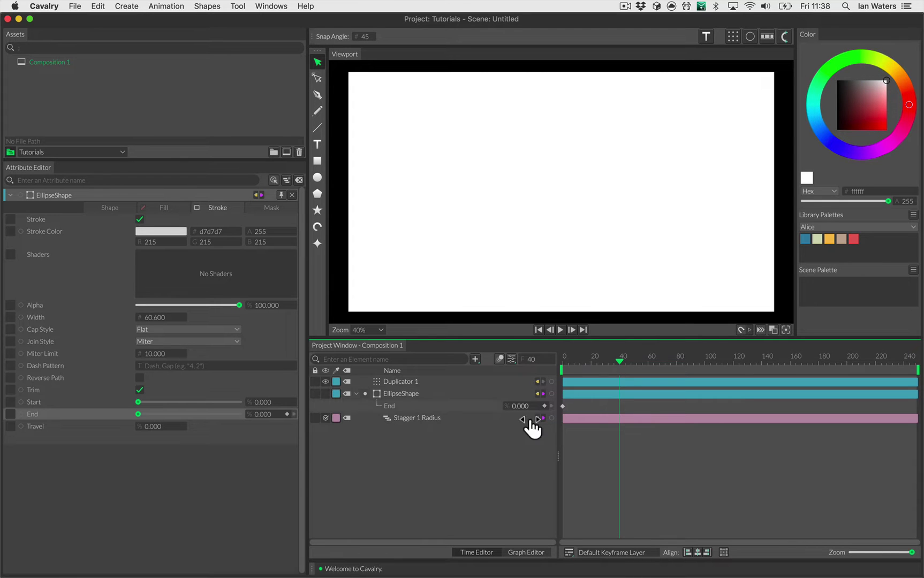
{"action": "left_click_drag", "start_coordinate": [524, 412], "coordinate": [608, 421]}
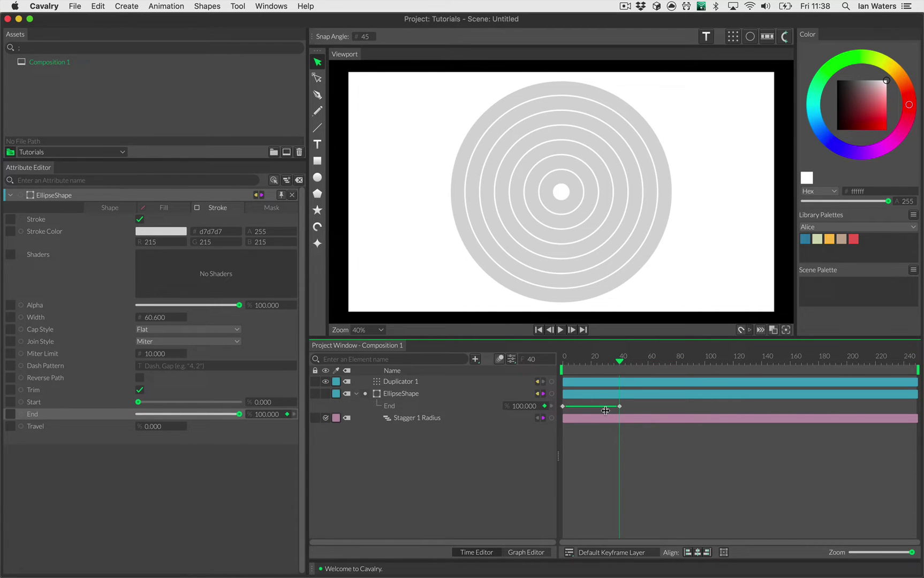
{"action": "left_click_drag", "start_coordinate": [621, 363], "coordinate": [587, 362]}
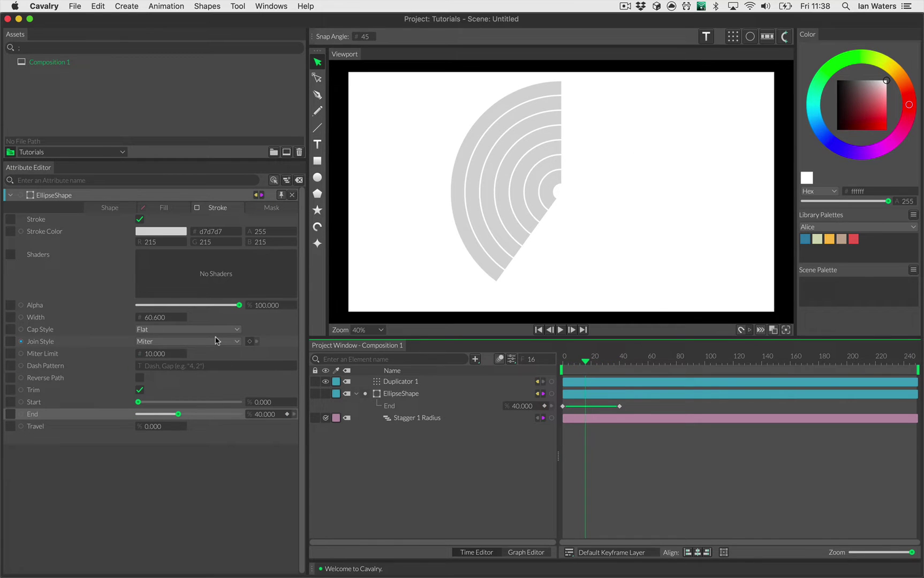
{"action": "left_click", "coordinate": [193, 329]}
{"action": "left_click", "coordinate": [194, 343]}
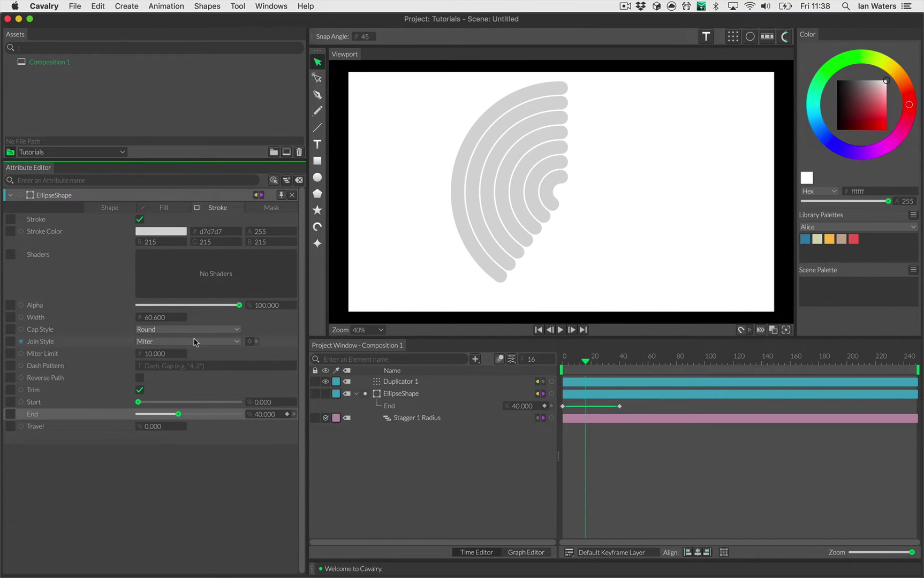
Create a colour array from the Alice library palette.
{"action": "mouse_move", "coordinate": [587, 362]}
{"action": "left_mouse_down"}
{"action": "mouse_move", "coordinate": [563, 363]}
{"action": "mouse_move", "coordinate": [597, 363]}
{"action": "left_mouse_up"}
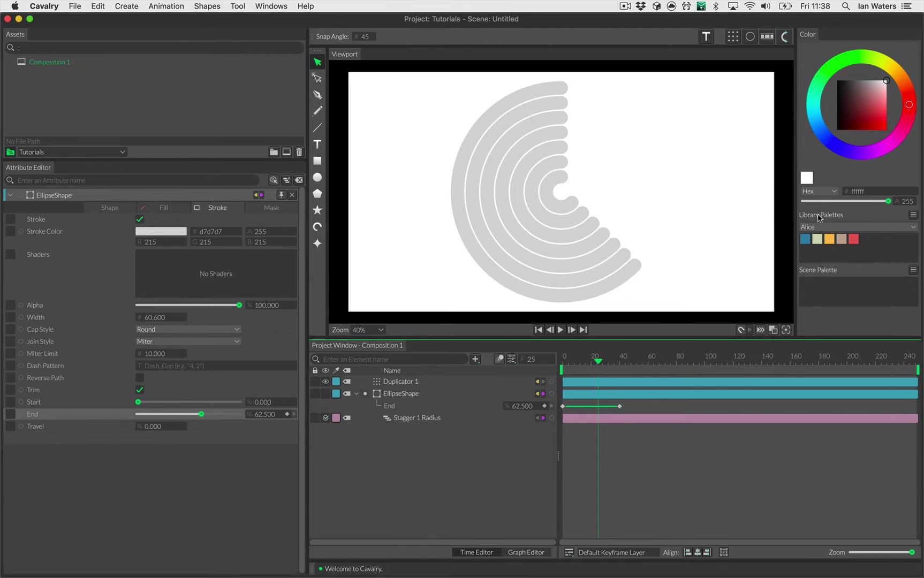
{"action": "left_click", "coordinate": [821, 227]}
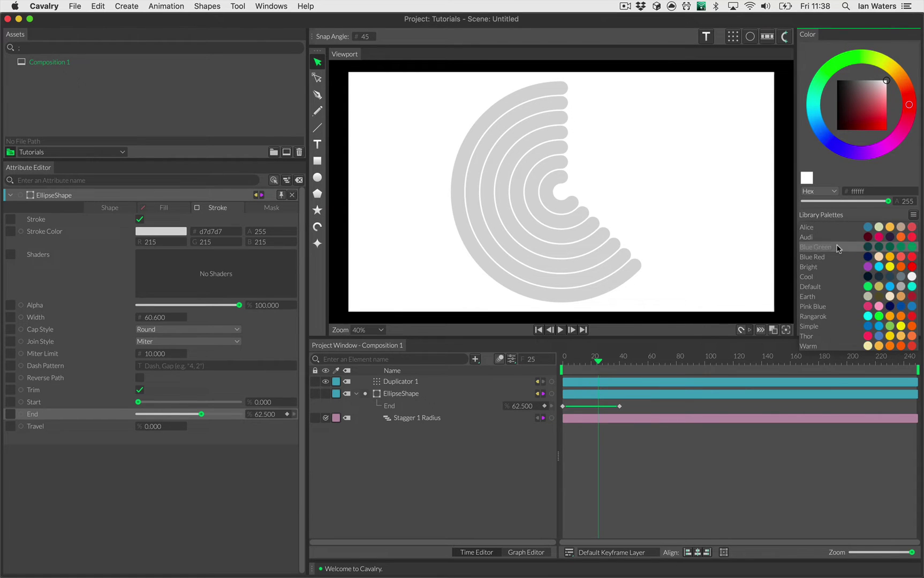
{"action": "left_click", "coordinate": [785, 430]}
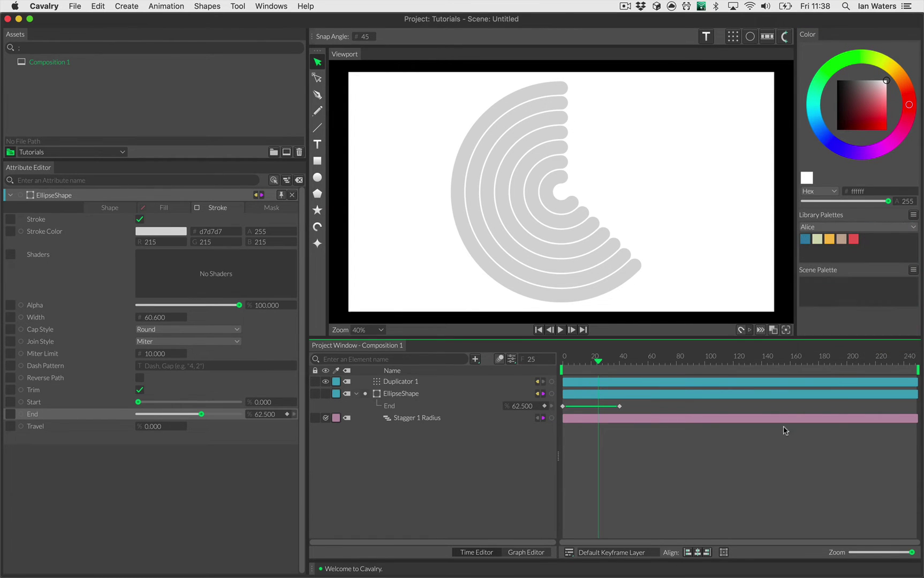
{"action": "left_click", "coordinate": [912, 215]}
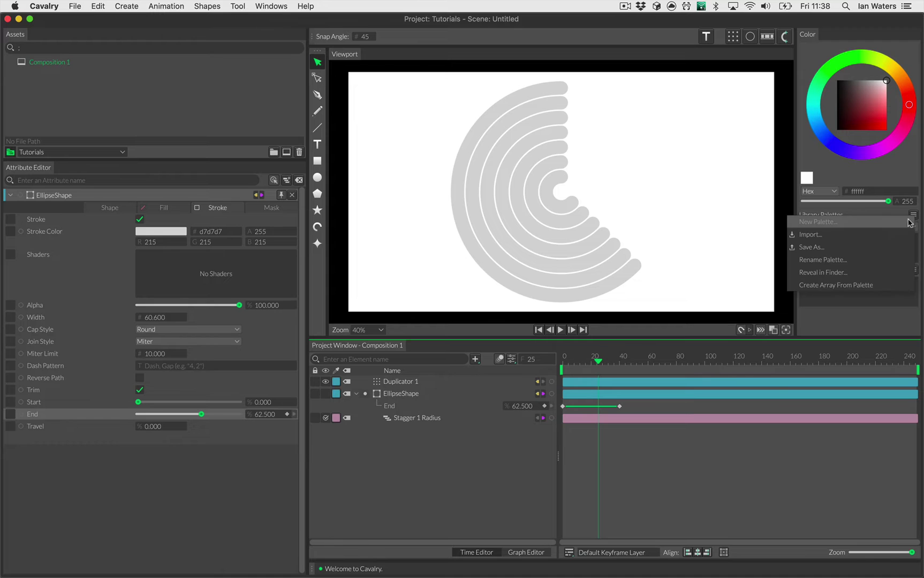
{"action": "left_click", "coordinate": [864, 288]}
{"action": "left_click", "coordinate": [92, 296]}
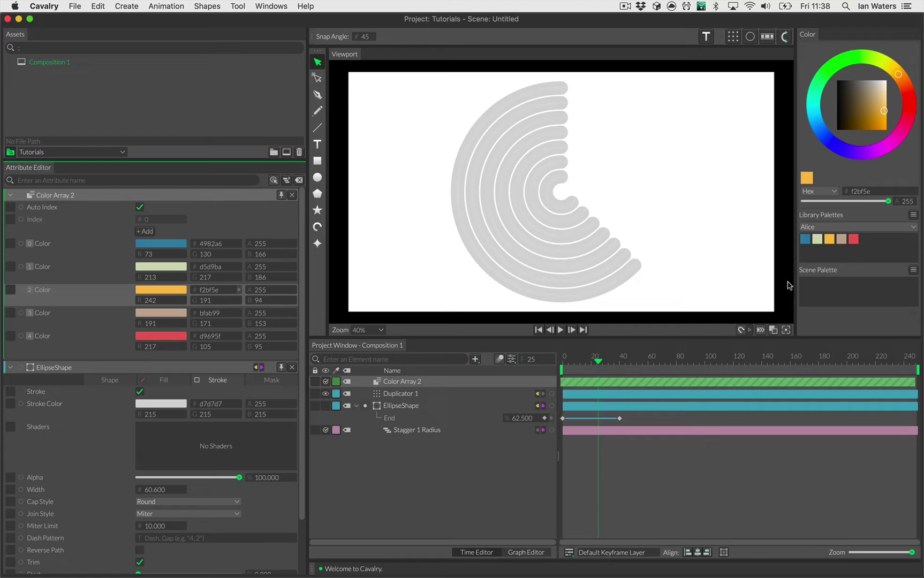
Connect Color Array 2 to the rings' stroke colour and test stepping through its index.
{"action": "left_click", "coordinate": [86, 252]}
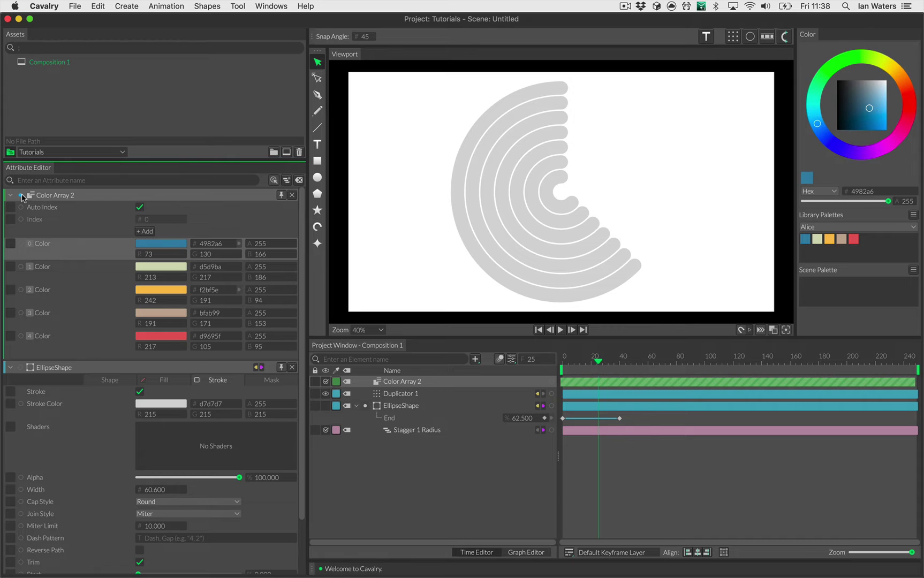
{"action": "left_click_drag", "start_coordinate": [22, 197], "coordinate": [61, 413]}
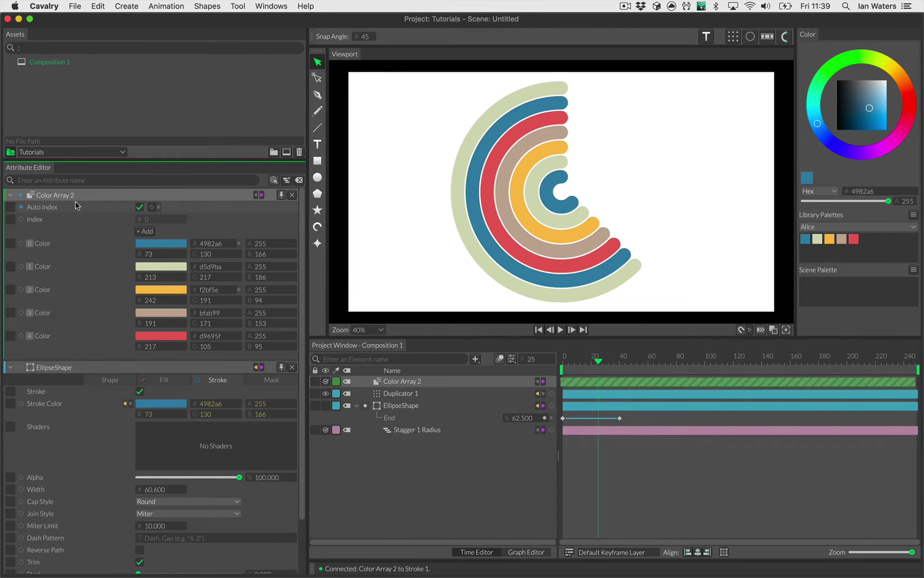
{"action": "left_click", "coordinate": [139, 207]}
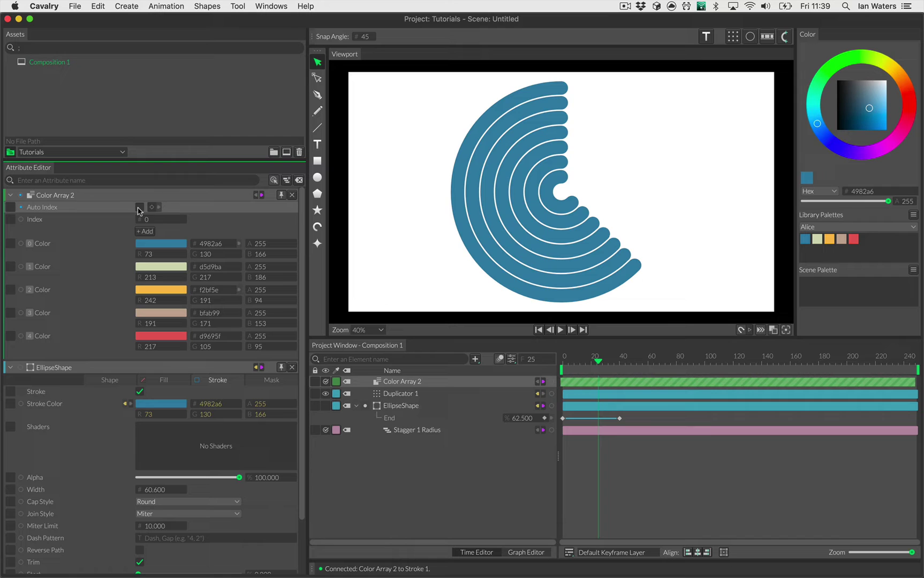
{"action": "left_click_drag", "start_coordinate": [161, 231], "coordinate": [159, 236]}
{"action": "left_click", "coordinate": [139, 207]}
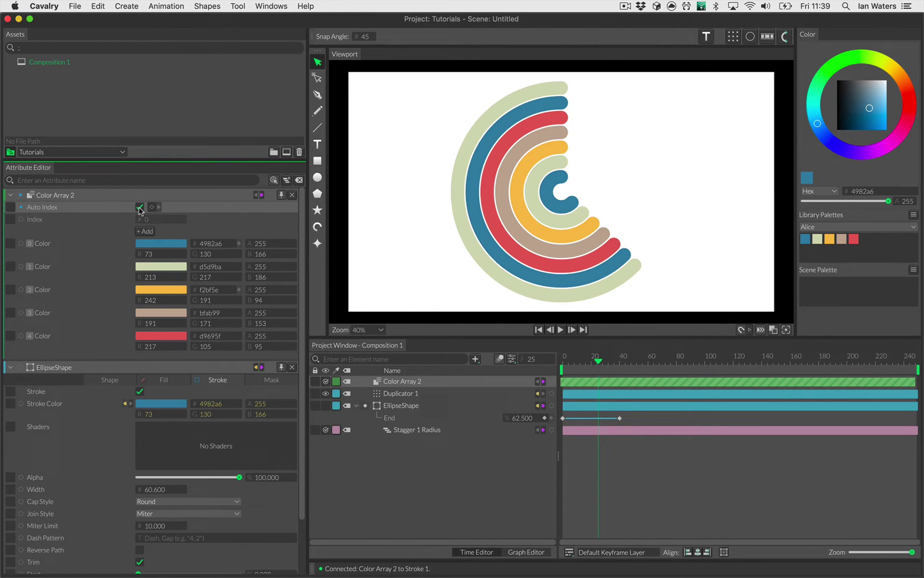
{"action": "left_click", "coordinate": [139, 207]}
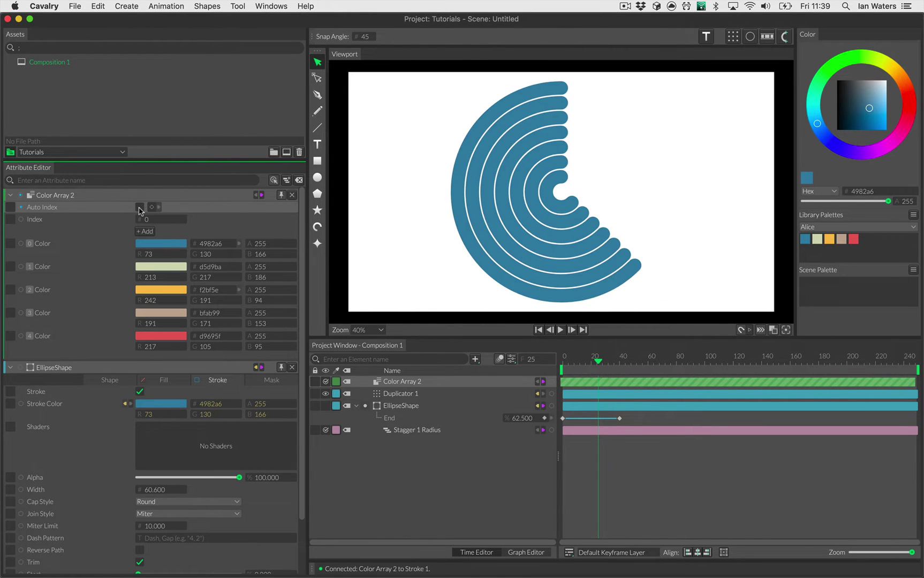
Turn on Auto Index so each ring takes a different Alice palette colour.
{"action": "right_click", "coordinate": [97, 217]}
{"action": "mouse_move", "coordinate": [136, 240]}
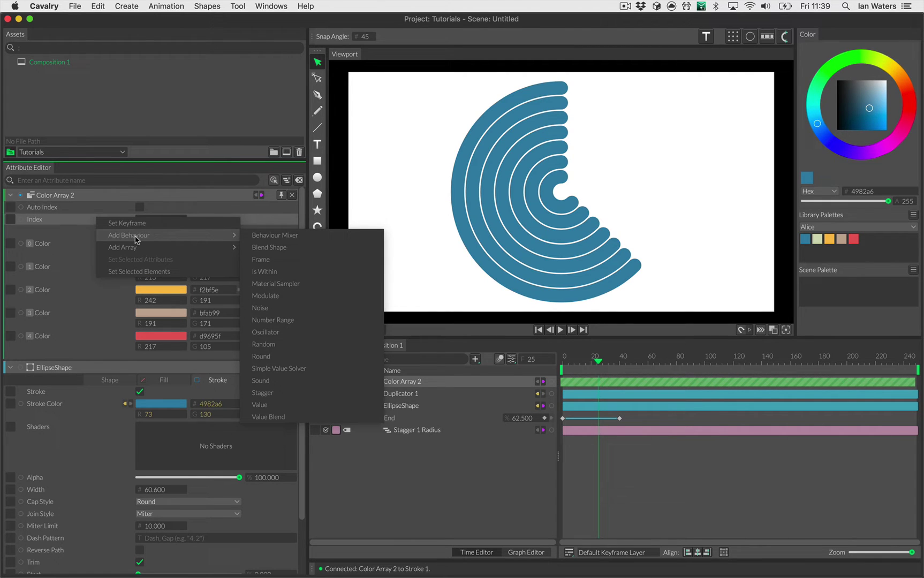
{"action": "left_click", "coordinate": [289, 347]}
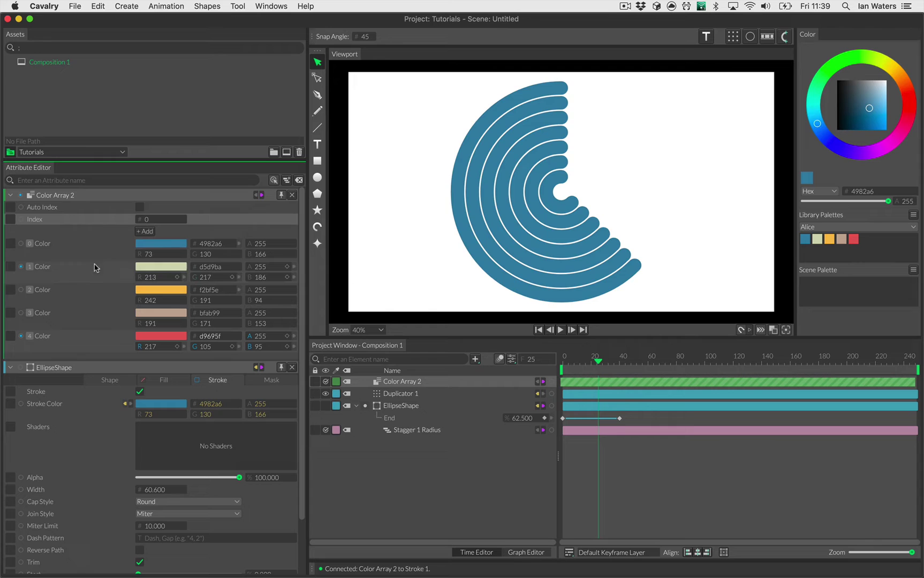
{"action": "left_click", "coordinate": [140, 207]}
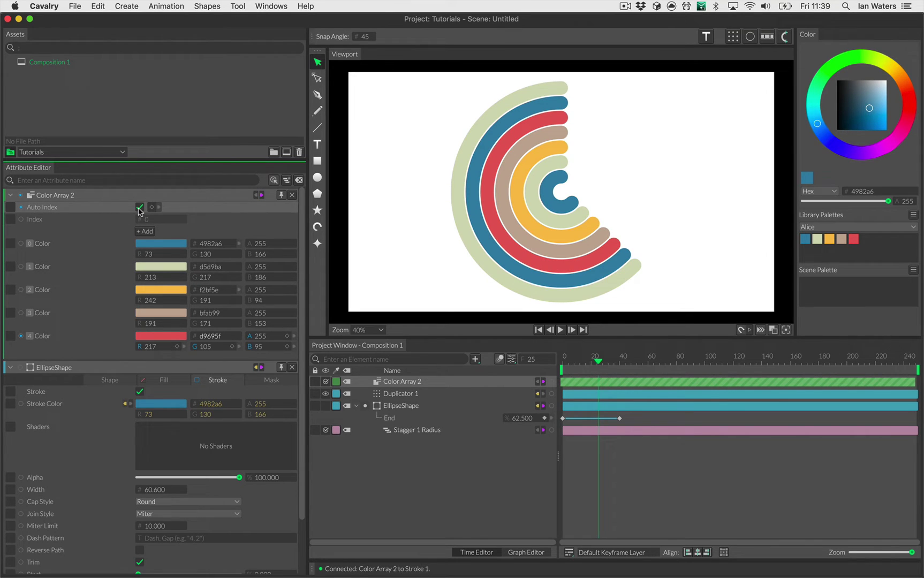
{"action": "left_click", "coordinate": [292, 195]}
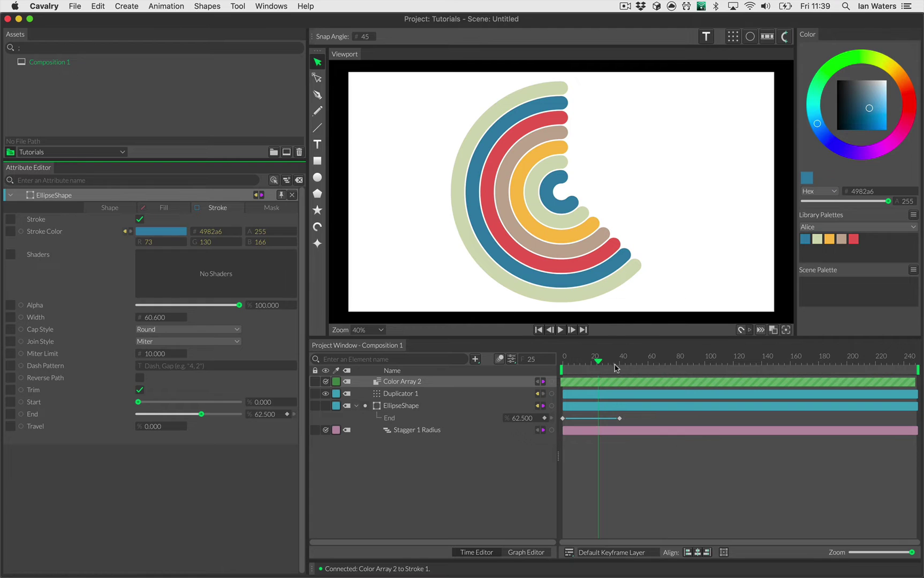
Rewind the ring trim animation, then select Duplicator 1 and its Shape Time Offset attribute.
{"action": "mouse_move", "coordinate": [602, 359]}
{"action": "left_mouse_down"}
{"action": "mouse_move", "coordinate": [562, 358]}
{"action": "mouse_move", "coordinate": [630, 359]}
{"action": "mouse_move", "coordinate": [575, 359]}
{"action": "mouse_move", "coordinate": [617, 360]}
{"action": "mouse_move", "coordinate": [584, 360]}
{"action": "left_mouse_up"}
{"action": "left_click", "coordinate": [433, 393]}
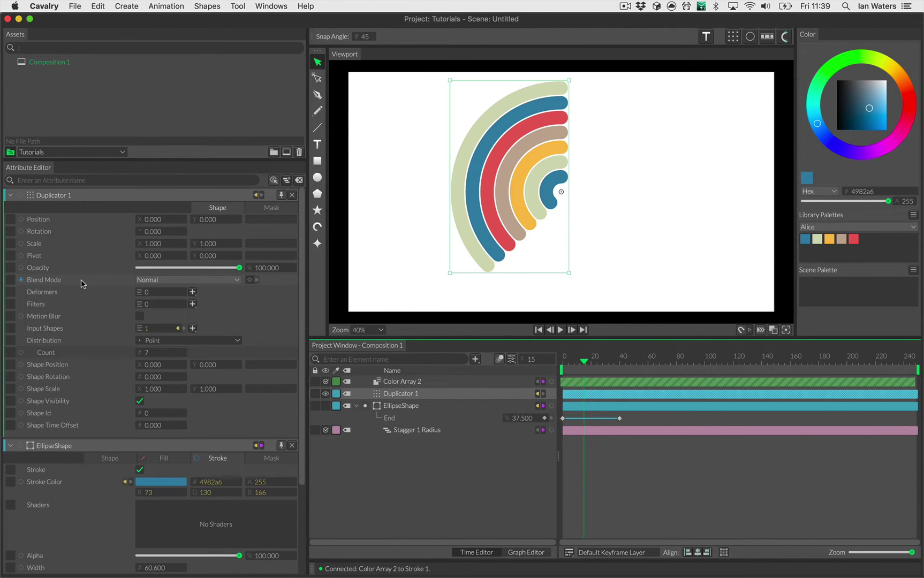
{"action": "left_click", "coordinate": [73, 423]}
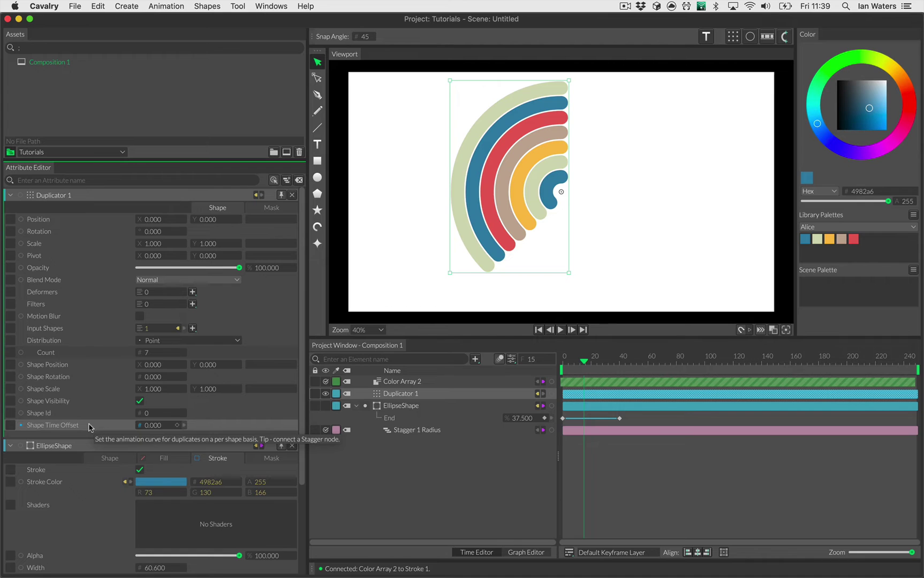
Add a Stagger behaviour to Duplicator 1's Shape Time Offset and show its settings.
{"action": "right_click", "coordinate": [90, 427]}
{"action": "mouse_move", "coordinate": [106, 444]}
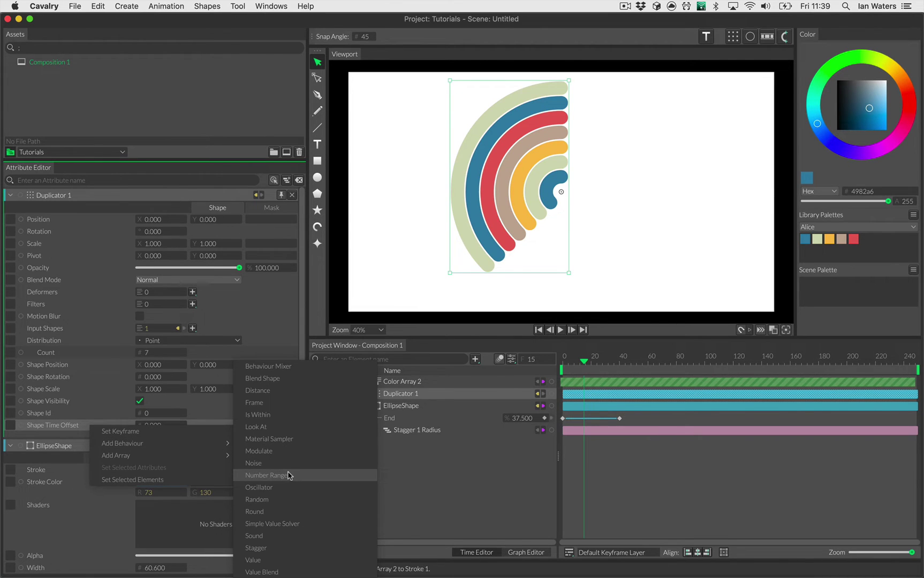
{"action": "left_click", "coordinate": [268, 550]}
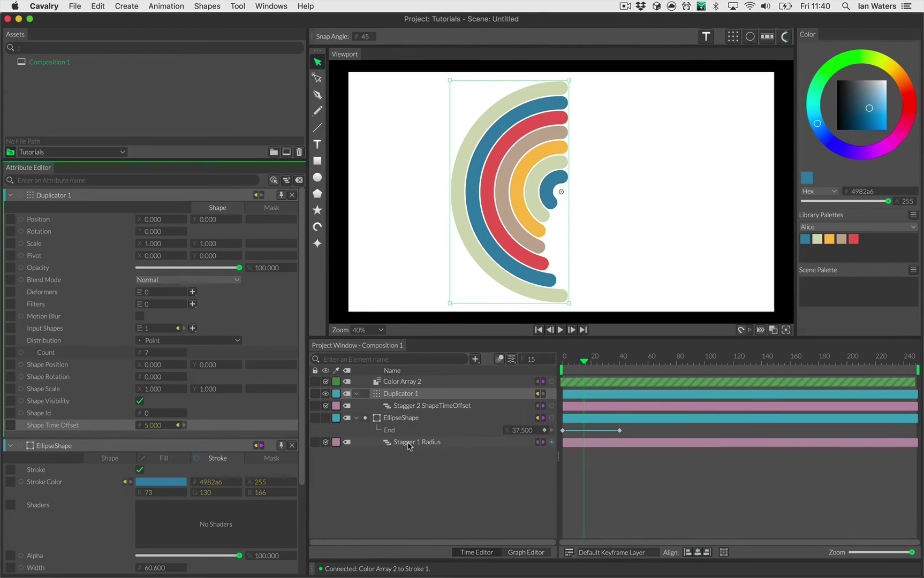
{"action": "left_click", "coordinate": [443, 408]}
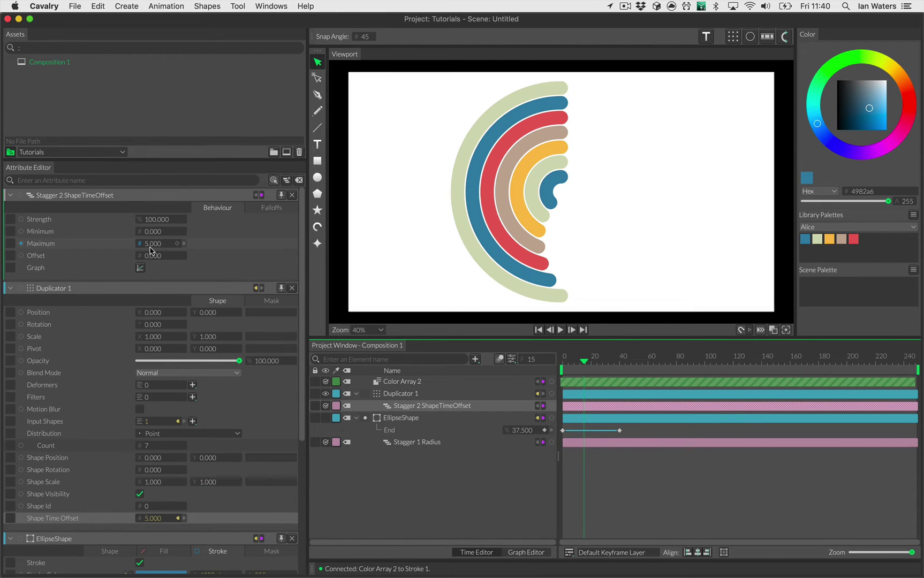
{"action": "left_click_drag", "start_coordinate": [579, 360], "coordinate": [562, 361]}
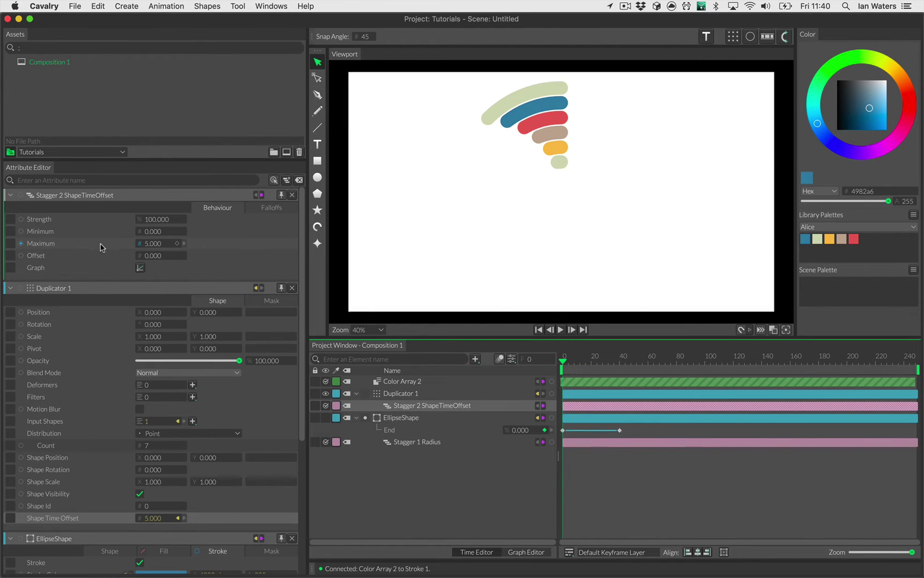
Set the Stagger Maximum to 0 and Minimum to -10, then preview the sequential draw-on.
{"action": "double_click", "coordinate": [159, 244]}
{"action": "type", "text": "0"}
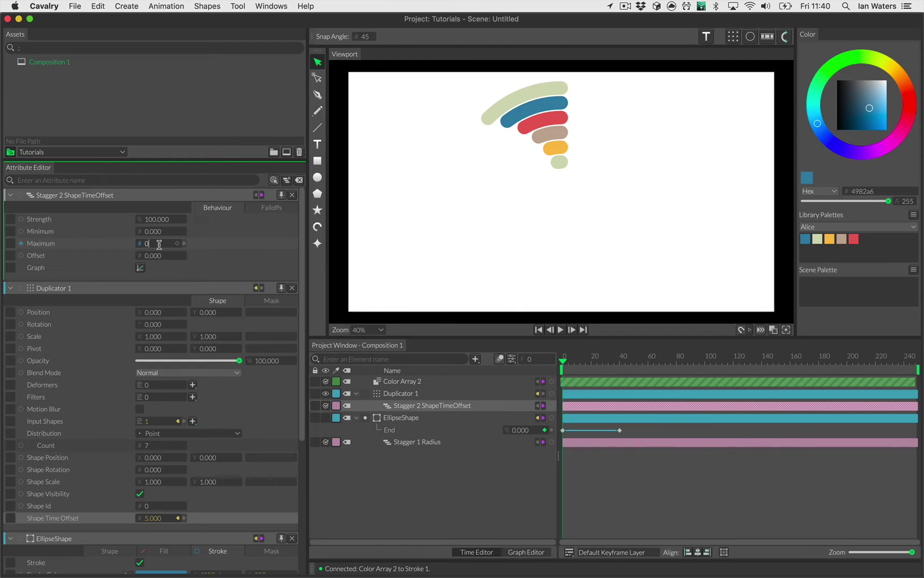
{"action": "key", "text": "shift+Tab"}
{"action": "type", "text": "-1"}
{"action": "key", "text": "Return"}
{"action": "left_click_drag", "start_coordinate": [162, 245], "coordinate": [157, 244]}
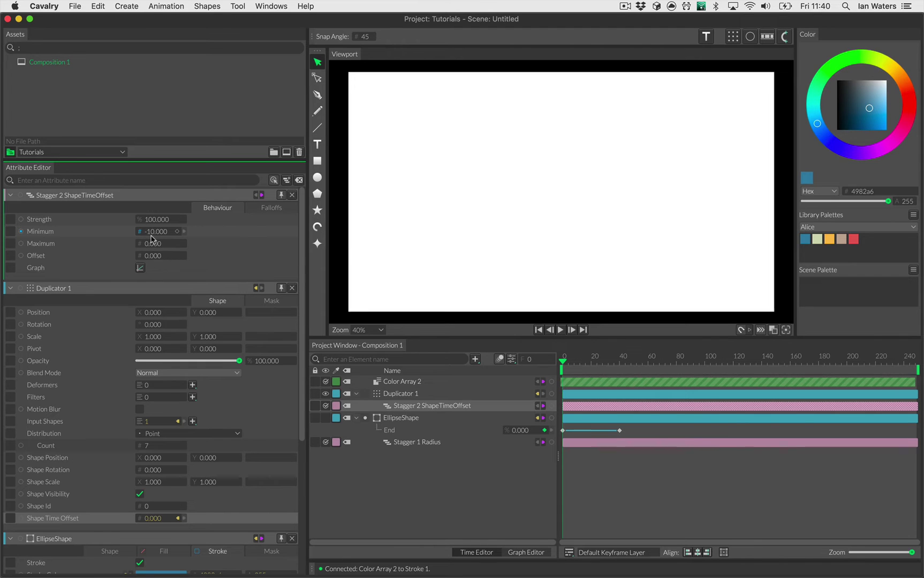
{"action": "mouse_move", "coordinate": [565, 360]}
{"action": "left_mouse_down"}
{"action": "mouse_move", "coordinate": [641, 369]}
{"action": "mouse_move", "coordinate": [583, 370]}
{"action": "mouse_move", "coordinate": [594, 371]}
{"action": "left_mouse_up"}
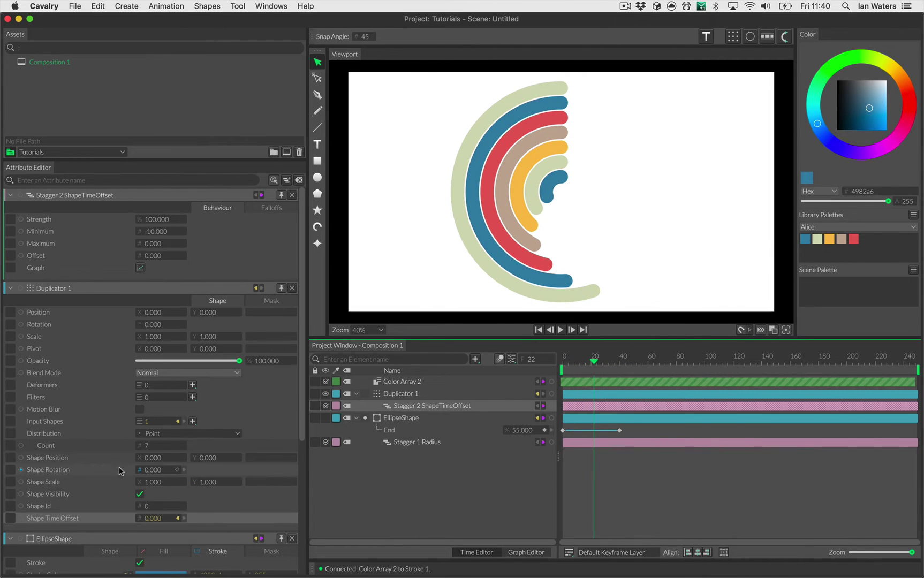
{"action": "scroll", "coordinate": [94, 471], "scroll_direction": "down", "scroll_amount": 5}
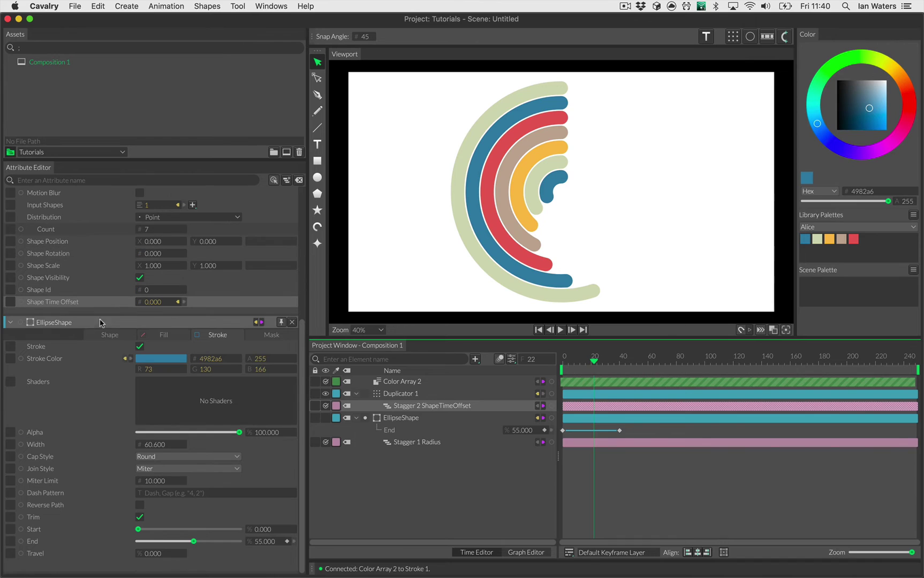
{"action": "mouse_move", "coordinate": [164, 555]}
{"action": "left_mouse_down"}
{"action": "mouse_move", "coordinate": [244, 570]}
{"action": "mouse_move", "coordinate": [152, 568]}
{"action": "left_mouse_up"}
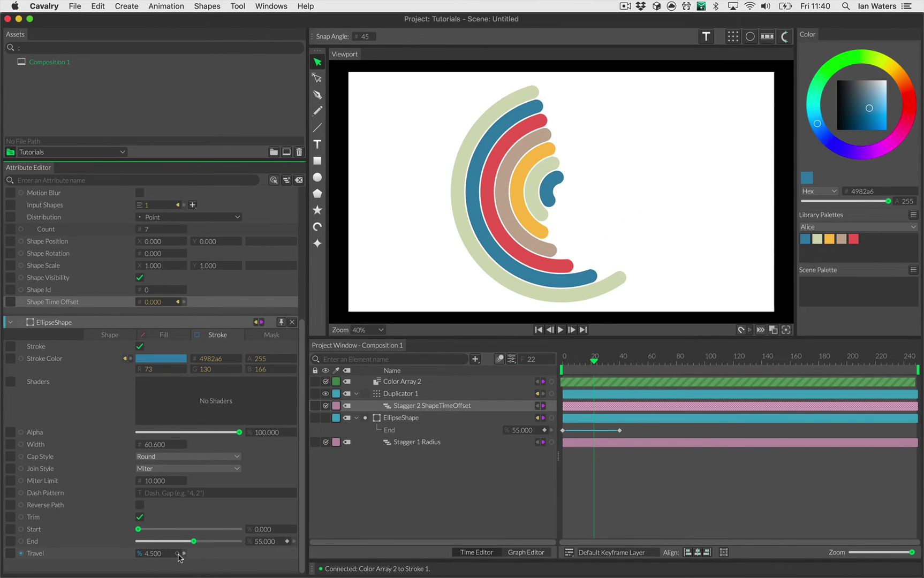
{"action": "left_click", "coordinate": [145, 555]}
{"action": "type", "text": "0"}
{"action": "key", "text": "Return"}
{"action": "left_click", "coordinate": [99, 554]}
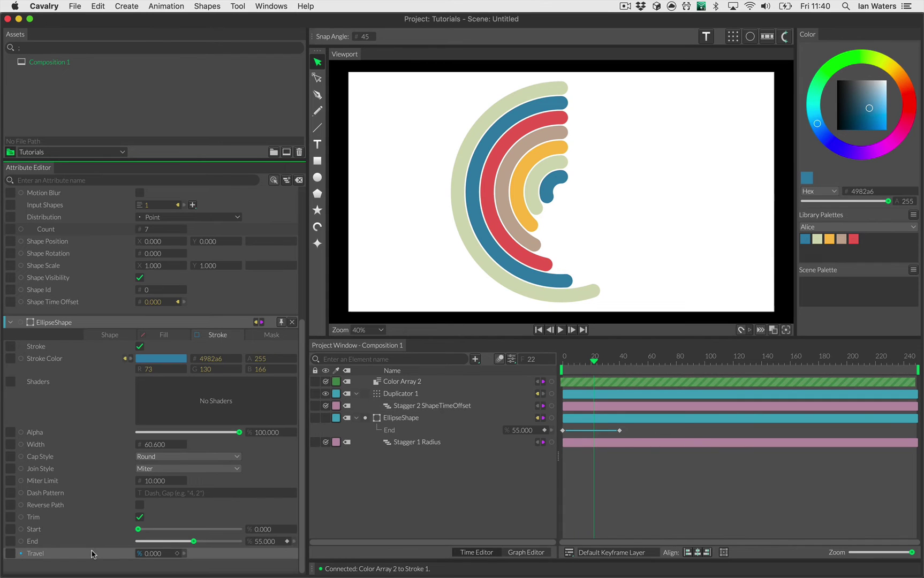
Play the animation to watch the arcs grow from the start.
{"action": "scroll", "coordinate": [104, 491], "scroll_direction": "up", "scroll_amount": 5}
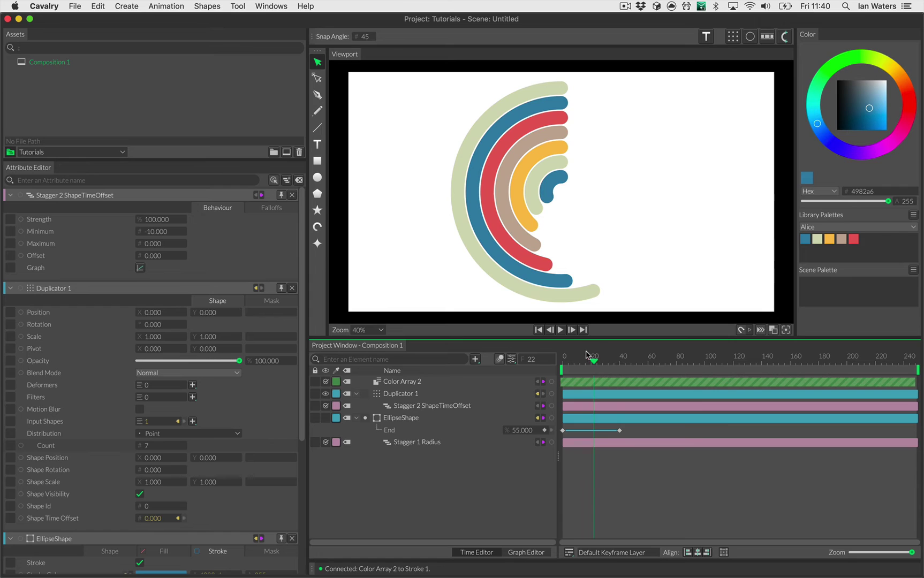
{"action": "left_click_drag", "start_coordinate": [588, 359], "coordinate": [562, 363]}
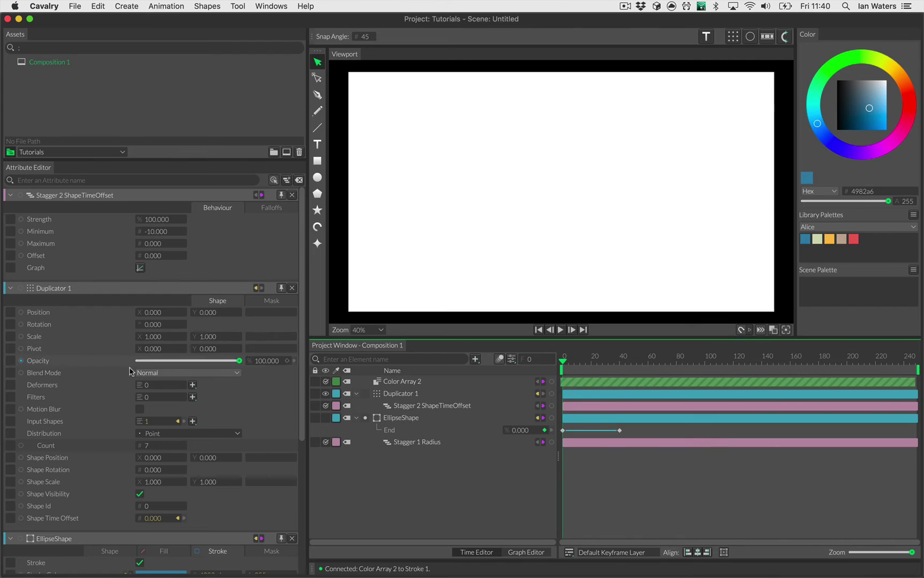
{"action": "scroll", "coordinate": [295, 359], "scroll_direction": "down", "scroll_amount": 5}
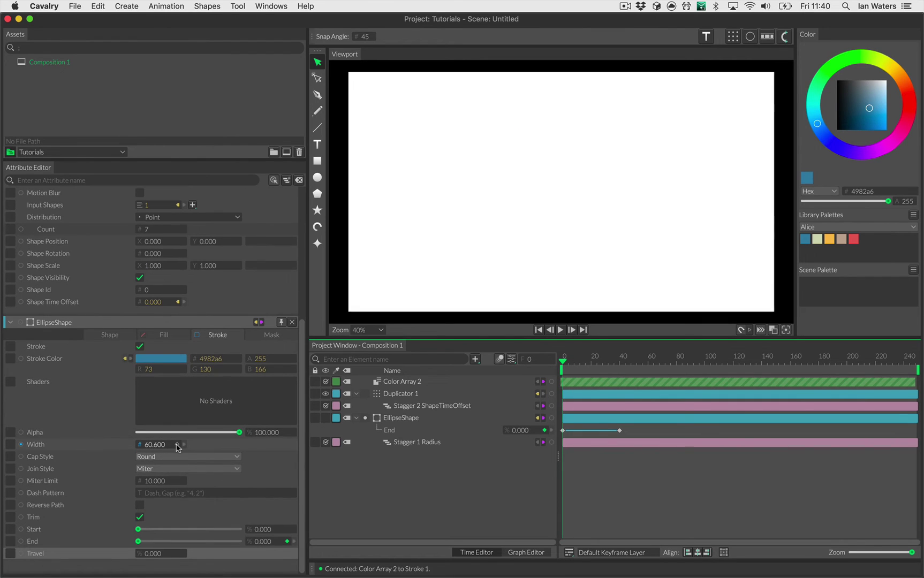
{"action": "key", "text": "space"}
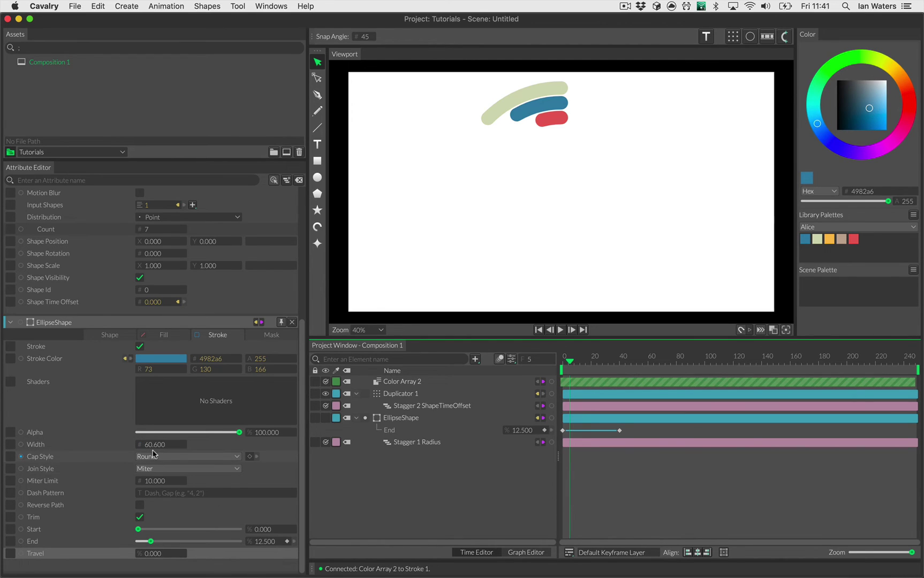
Keyframe the stroke Width at 60.6 on frame 5 and 0 on frame 0.
{"action": "left_click", "coordinate": [178, 445]}
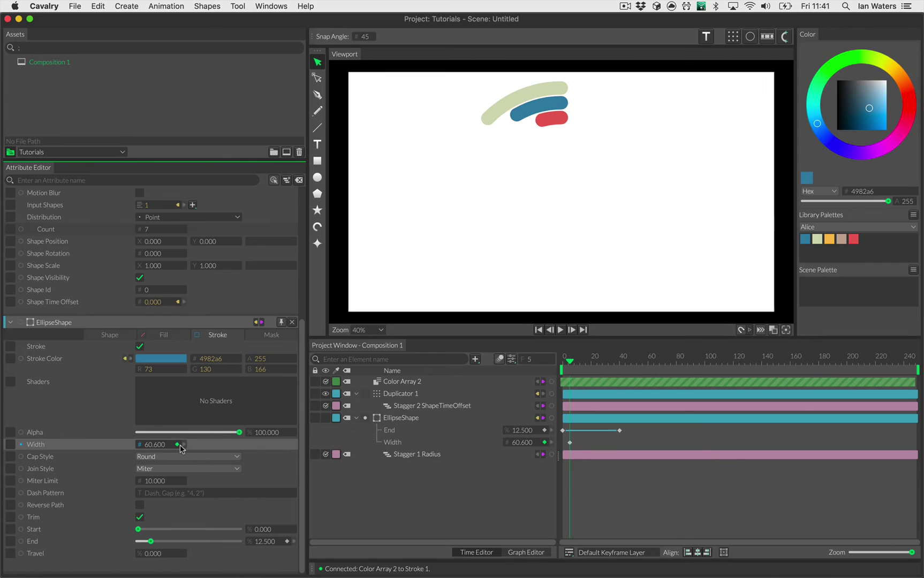
{"action": "key", "text": "Home"}
{"action": "double_click", "coordinate": [158, 444]}
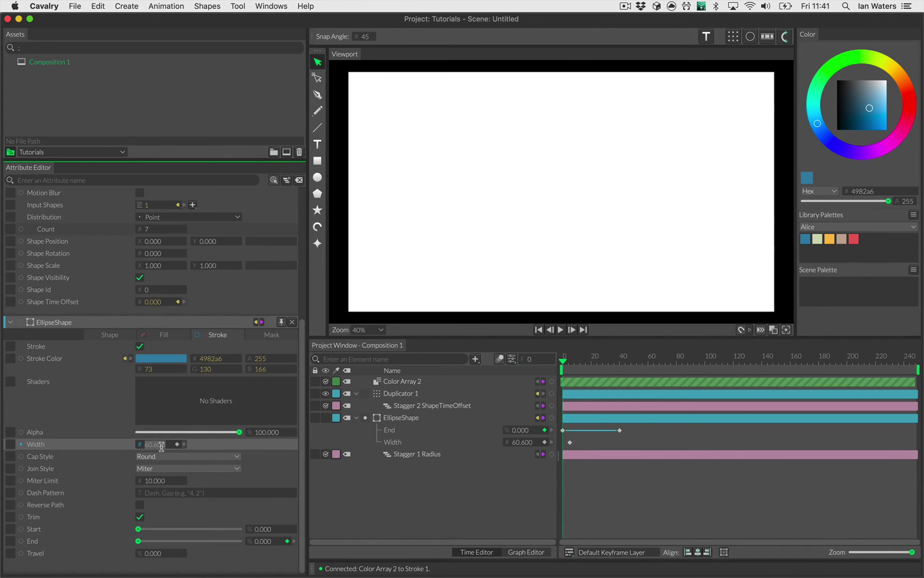
{"action": "type", "text": "0"}
{"action": "key", "text": "Return"}
{"action": "left_click", "coordinate": [562, 365]}
{"action": "mouse_move", "coordinate": [564, 364]}
{"action": "left_mouse_down"}
{"action": "mouse_move", "coordinate": [629, 366]}
{"action": "mouse_move", "coordinate": [575, 368]}
{"action": "mouse_move", "coordinate": [623, 377]}
{"action": "mouse_move", "coordinate": [563, 372]}
{"action": "mouse_move", "coordinate": [650, 376]}
{"action": "mouse_move", "coordinate": [636, 374]}
{"action": "left_mouse_up"}
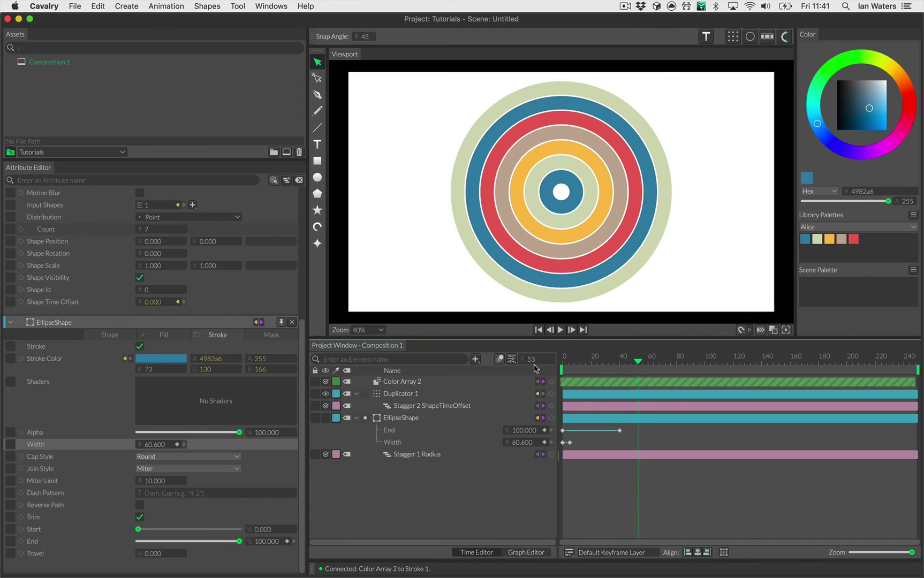
Collapse the Stagger and Duplicator 1 settings and delete the stroke Width keyframes, keeping 60.6.
{"action": "scroll", "coordinate": [250, 246], "scroll_direction": "up", "scroll_amount": 5}
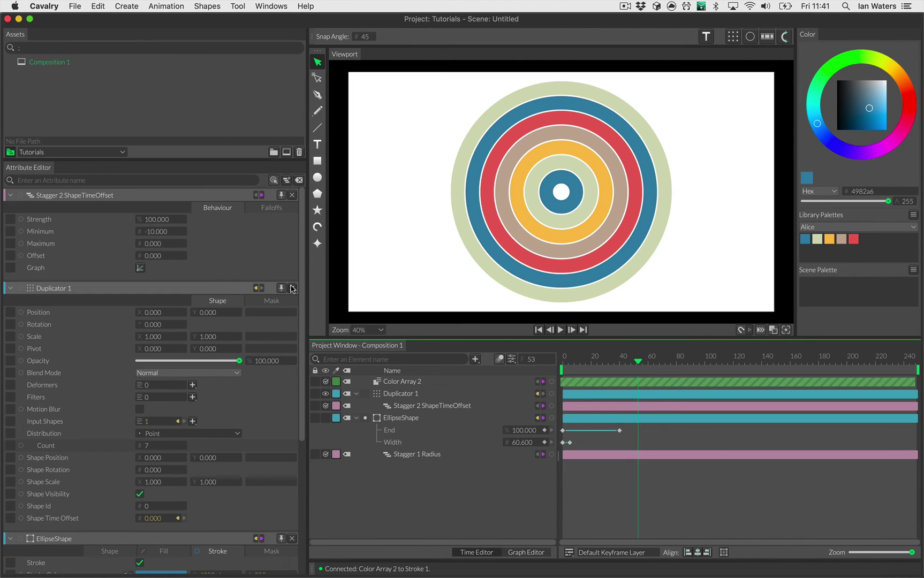
{"action": "left_click", "coordinate": [292, 195]}
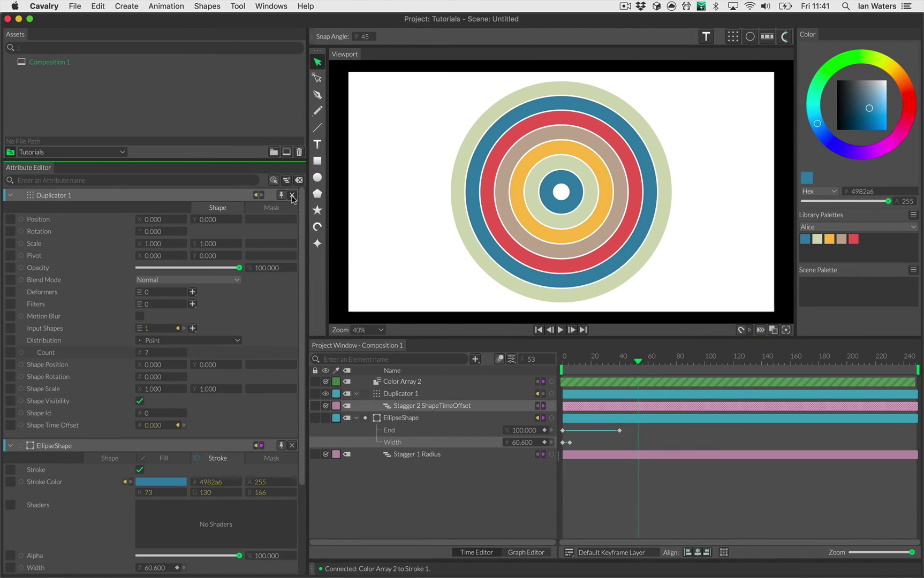
{"action": "left_click", "coordinate": [292, 195]}
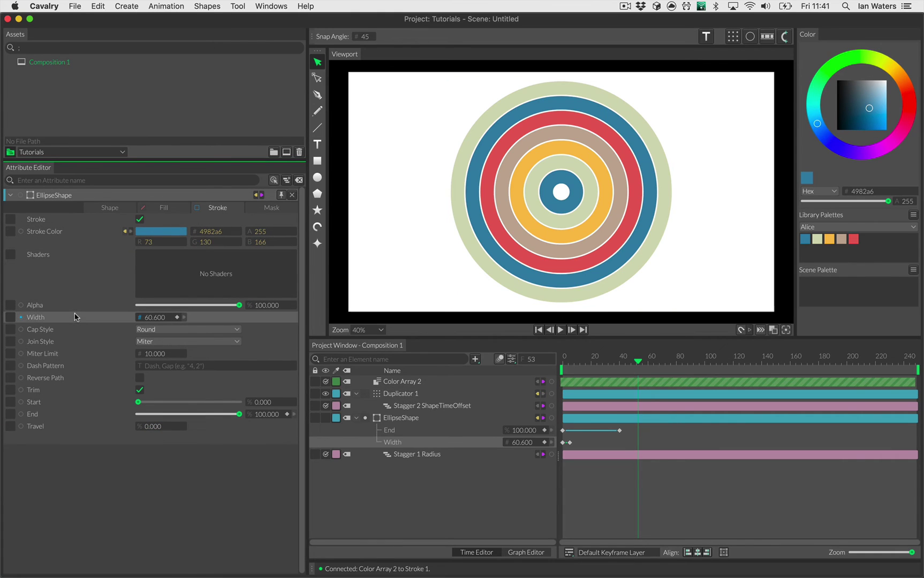
{"action": "mouse_move", "coordinate": [599, 366]}
{"action": "left_mouse_down"}
{"action": "mouse_move", "coordinate": [583, 365]}
{"action": "mouse_move", "coordinate": [608, 365]}
{"action": "mouse_move", "coordinate": [582, 366]}
{"action": "left_mouse_up"}
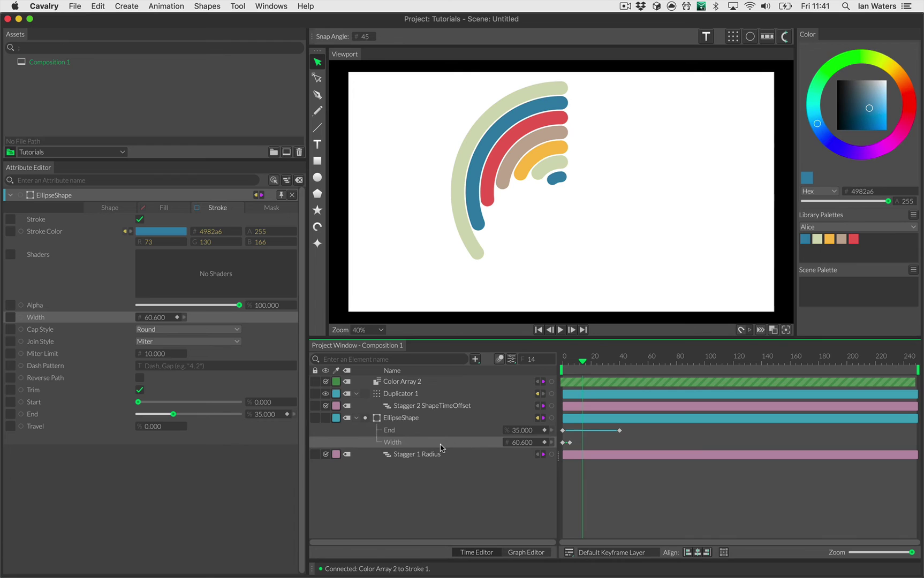
{"action": "key", "text": "BackSpace"}
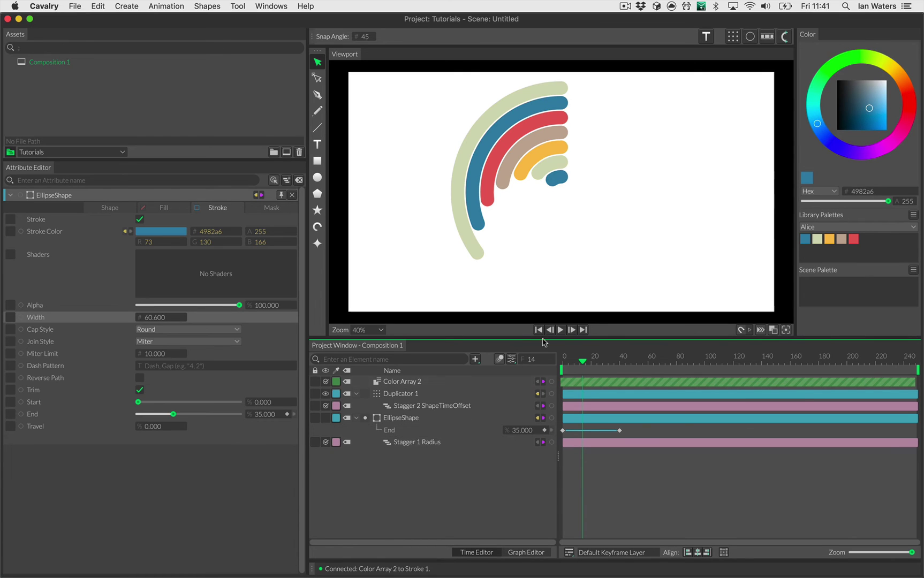
Attach a Random 1 Width behaviour to the stroke Width with Minimum 19 and Maximum 62.
{"action": "right_click", "coordinate": [84, 321]}
{"action": "mouse_move", "coordinate": [107, 350]}
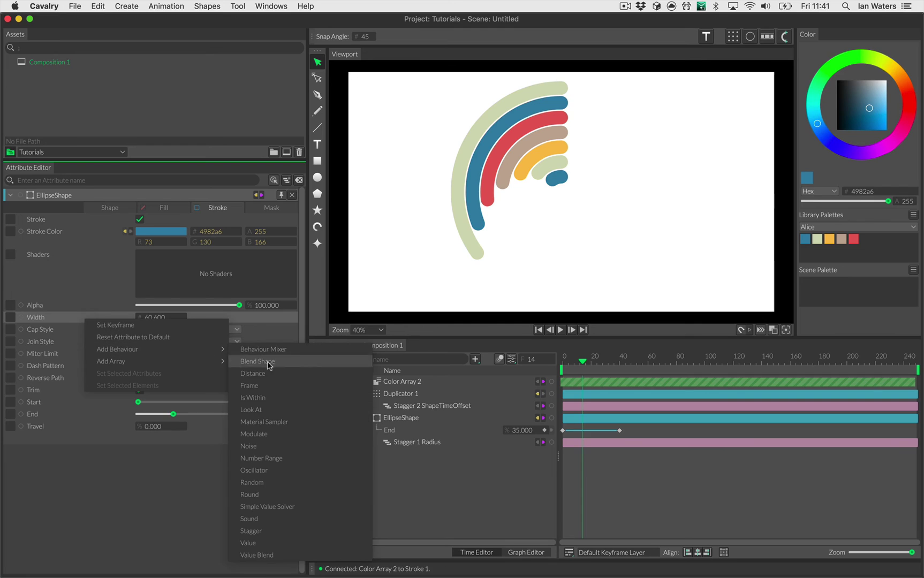
{"action": "left_click", "coordinate": [284, 481]}
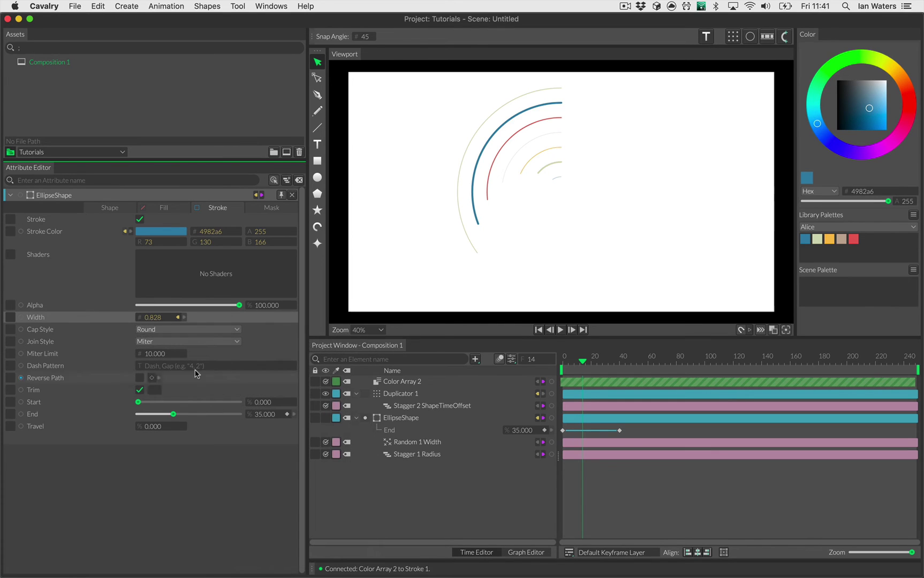
{"action": "left_click", "coordinate": [181, 319]}
{"action": "left_click", "coordinate": [223, 319]}
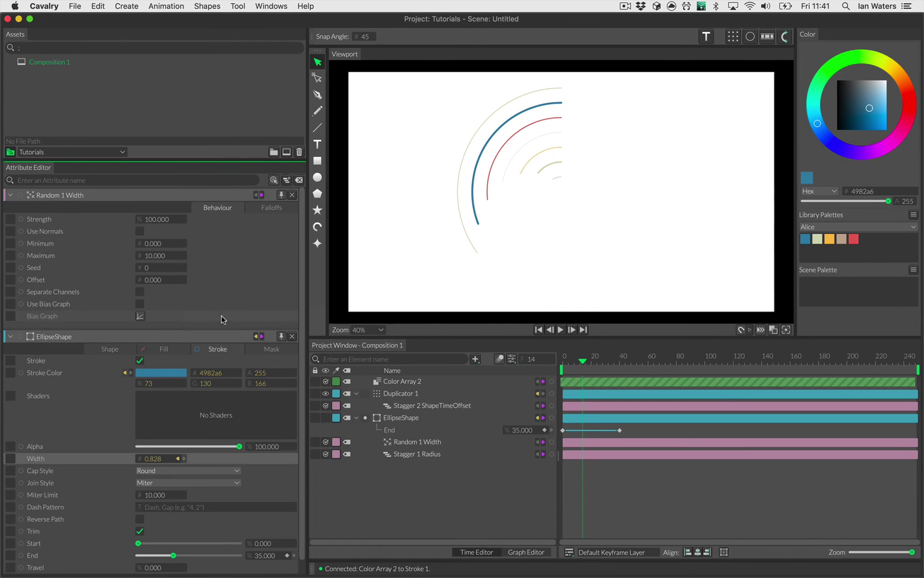
{"action": "mouse_move", "coordinate": [160, 256]}
{"action": "left_mouse_down"}
{"action": "mouse_move", "coordinate": [183, 271]}
{"action": "mouse_move", "coordinate": [183, 257]}
{"action": "mouse_move", "coordinate": [175, 260]}
{"action": "left_mouse_up"}
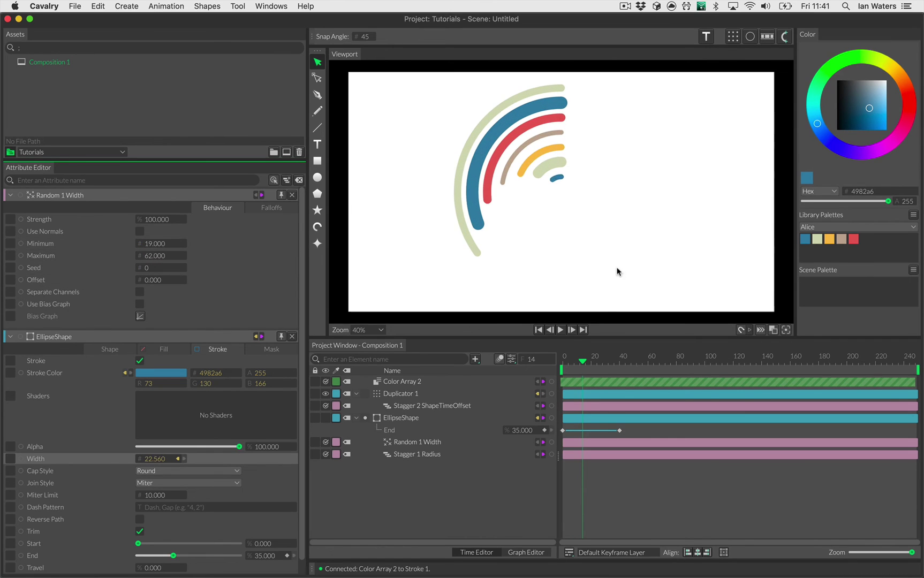
{"action": "mouse_move", "coordinate": [583, 359]}
{"action": "left_mouse_down"}
{"action": "mouse_move", "coordinate": [568, 359]}
{"action": "mouse_move", "coordinate": [632, 358]}
{"action": "mouse_move", "coordinate": [578, 359]}
{"action": "mouse_move", "coordinate": [612, 357]}
{"action": "left_mouse_up"}
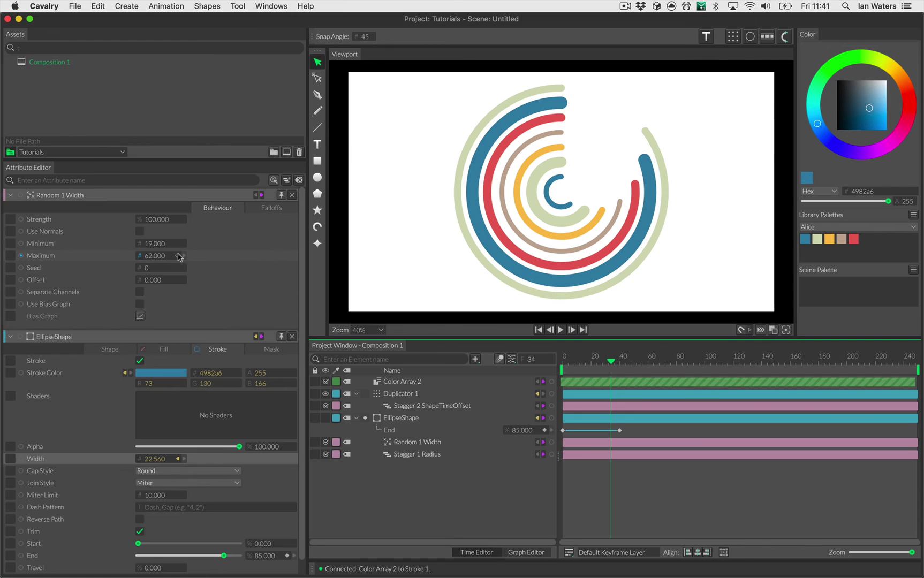
Close Random 1 Width and disconnect it from the stroke Width, restoring a uniform 22.56.
{"action": "left_click", "coordinate": [115, 257]}
{"action": "right_click", "coordinate": [115, 256]}
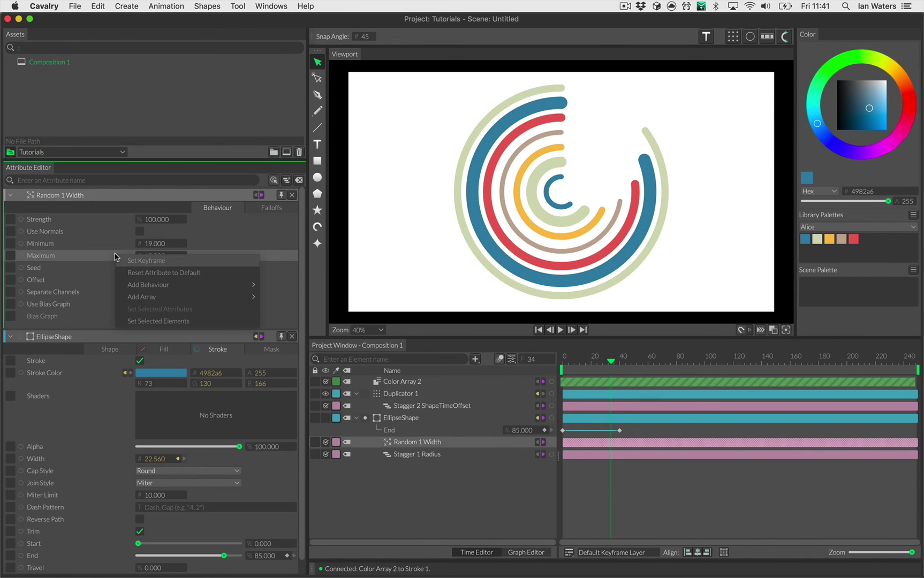
{"action": "mouse_move", "coordinate": [130, 288]}
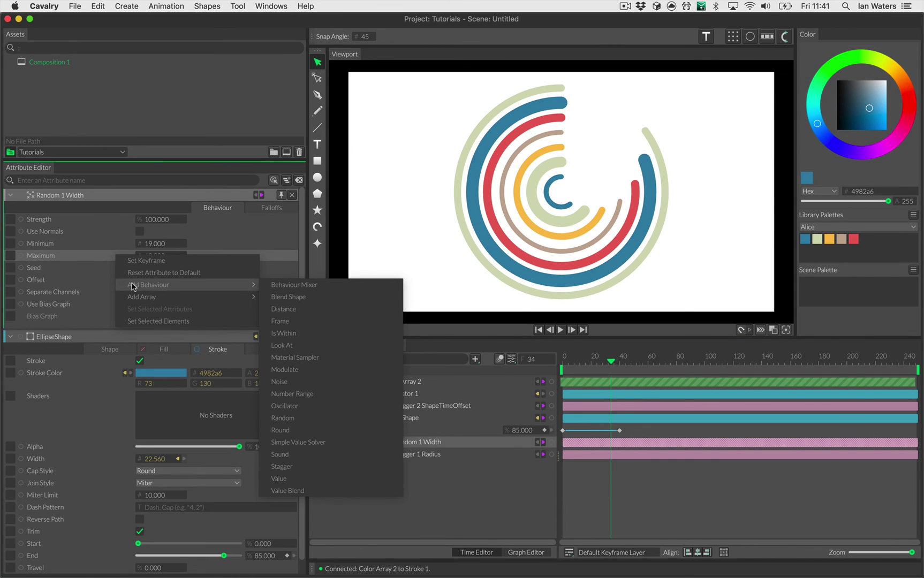
{"action": "key", "text": "Escape"}
{"action": "key", "text": "Escape"}
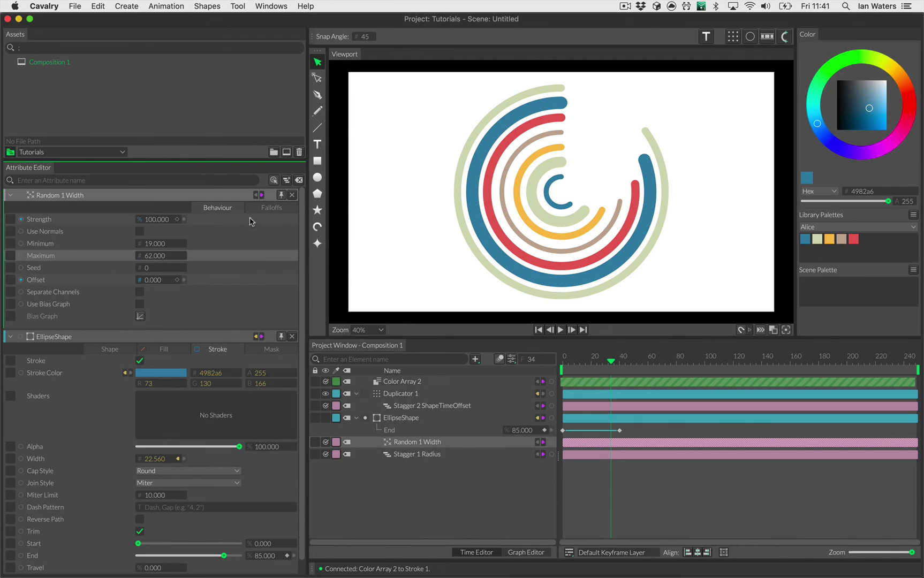
{"action": "left_click", "coordinate": [292, 195]}
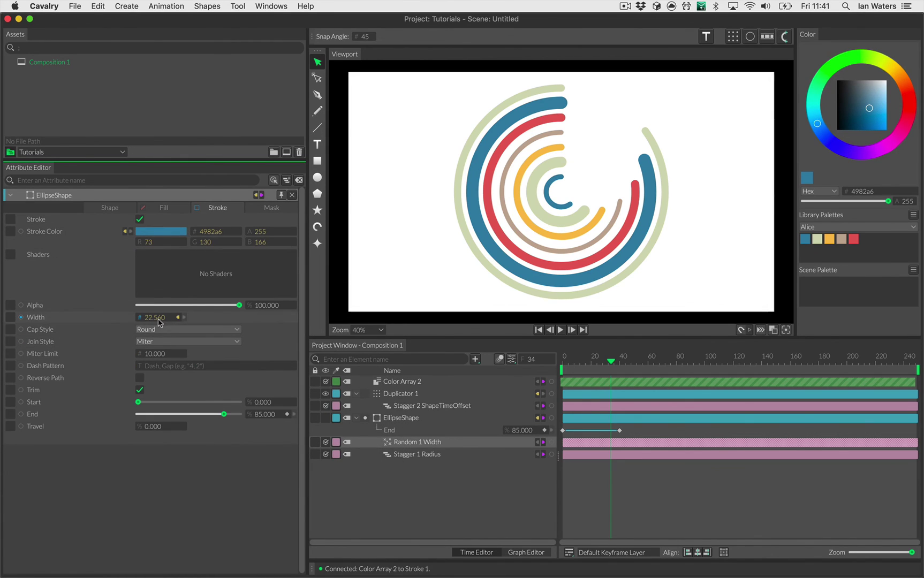
{"action": "left_click", "coordinate": [178, 317]}
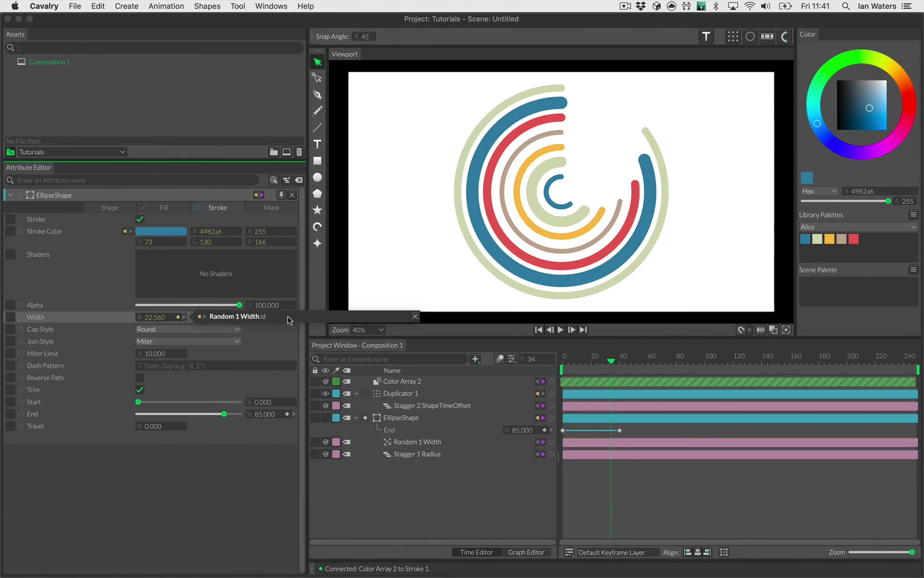
{"action": "left_click", "coordinate": [414, 316]}
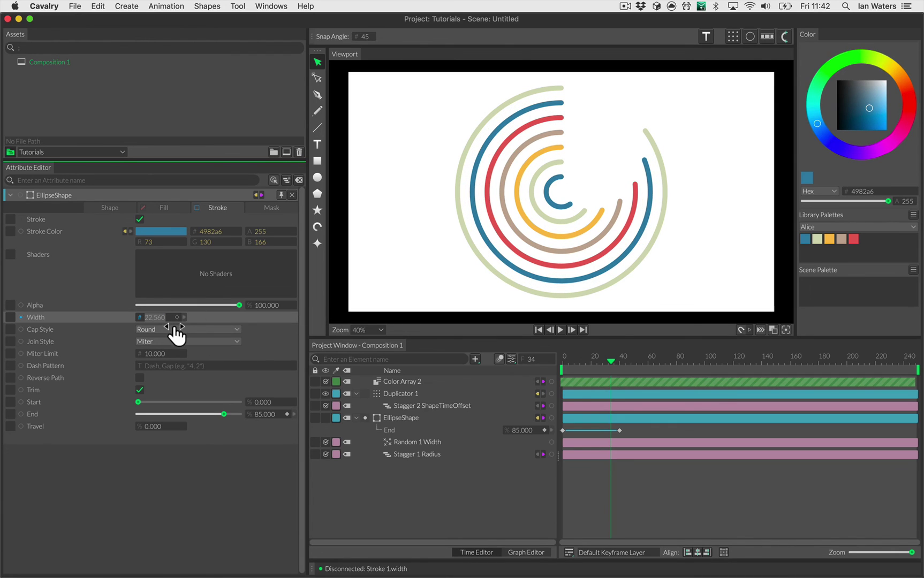
Attach a Noise behaviour to the stroke Width and show the Noise 1 Width settings.
{"action": "right_click", "coordinate": [100, 320]}
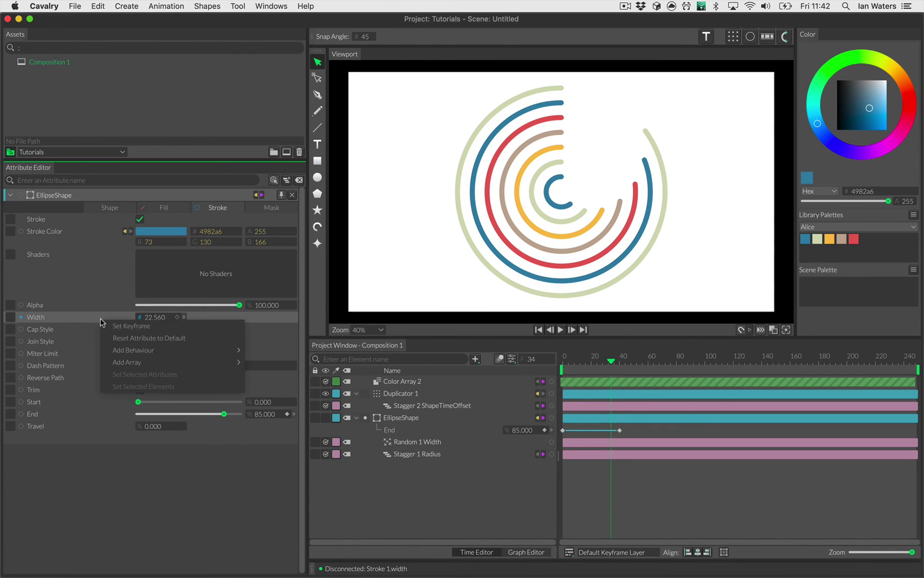
{"action": "mouse_move", "coordinate": [144, 350]}
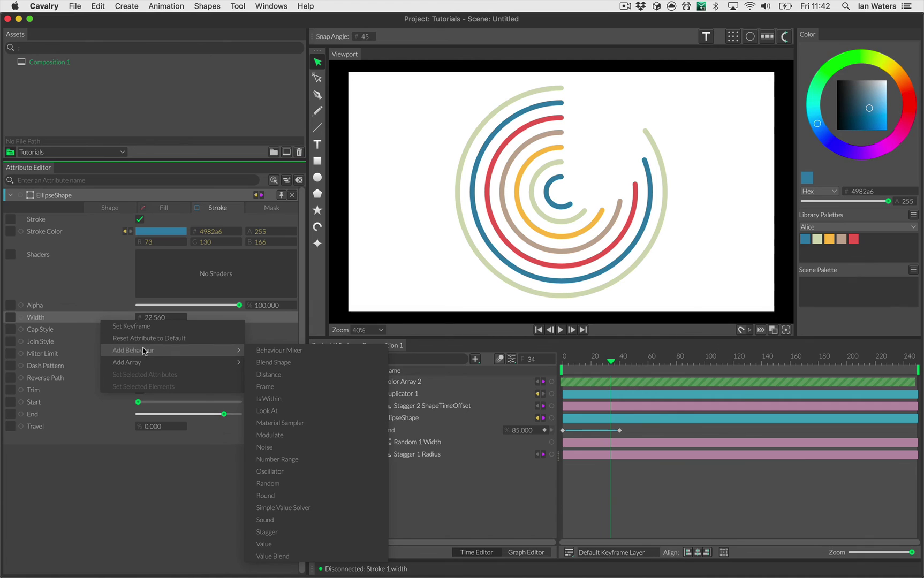
{"action": "left_click", "coordinate": [294, 447]}
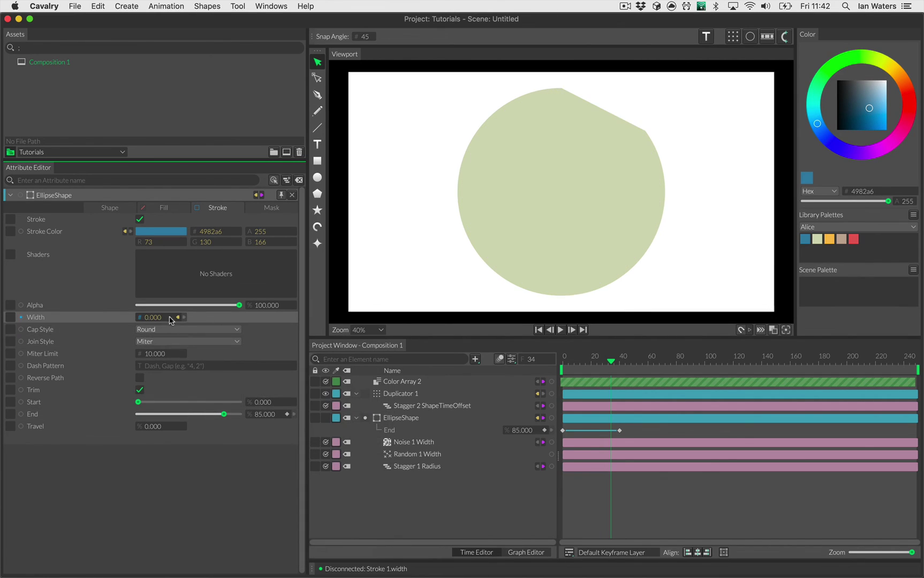
{"action": "mouse_move", "coordinate": [178, 321]}
{"action": "left_click", "coordinate": [225, 317]}
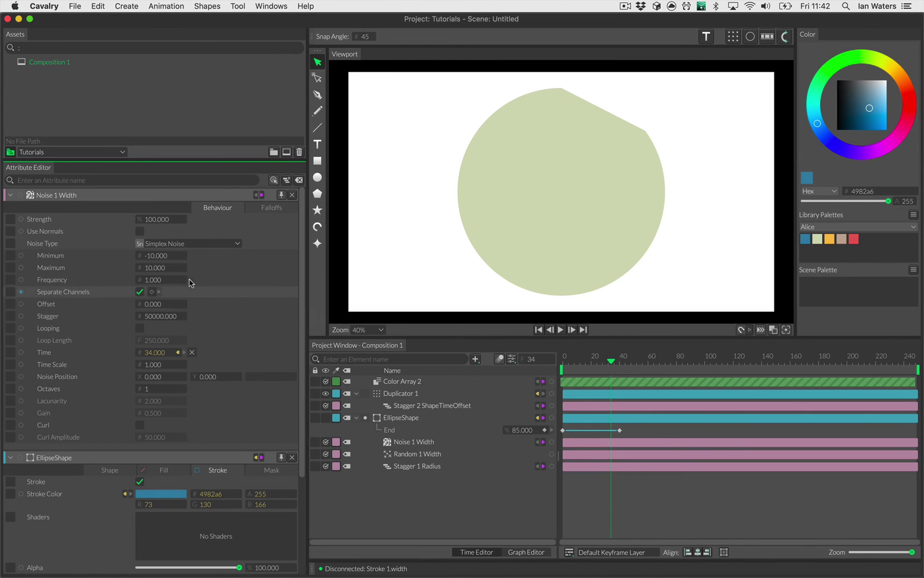
Set the Noise 1 Width Minimum to 0 and Maximum to 60.
{"action": "left_click", "coordinate": [163, 255]}
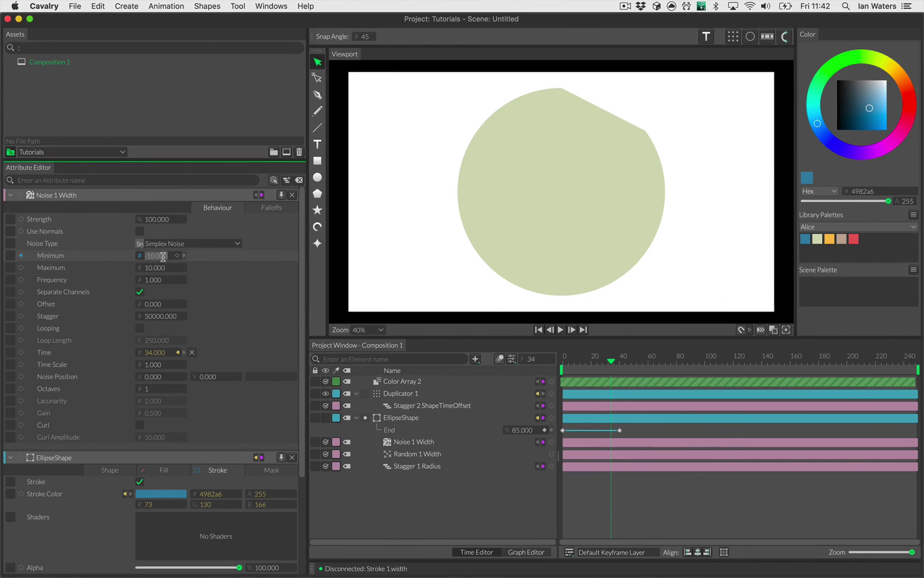
{"action": "type", "text": "0"}
{"action": "key", "text": "Return"}
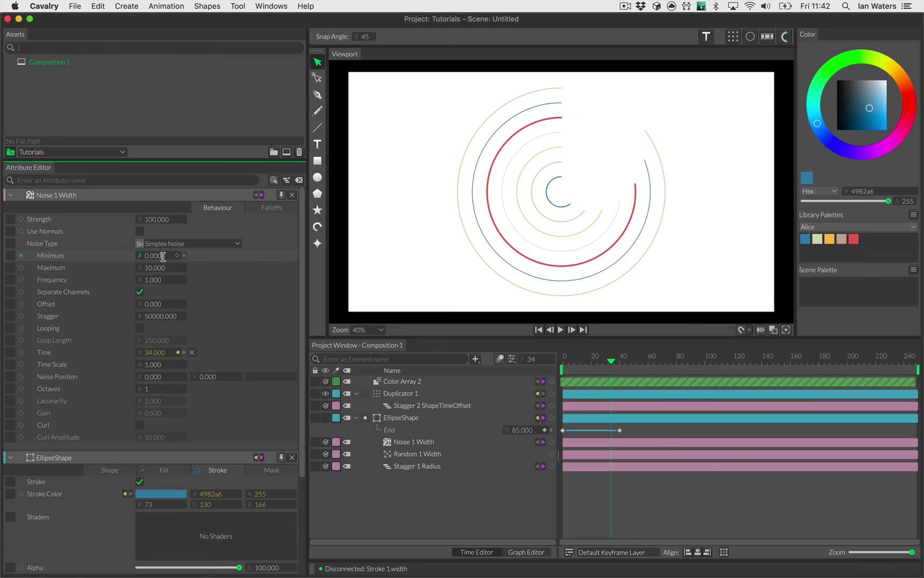
{"action": "left_click", "coordinate": [162, 267]}
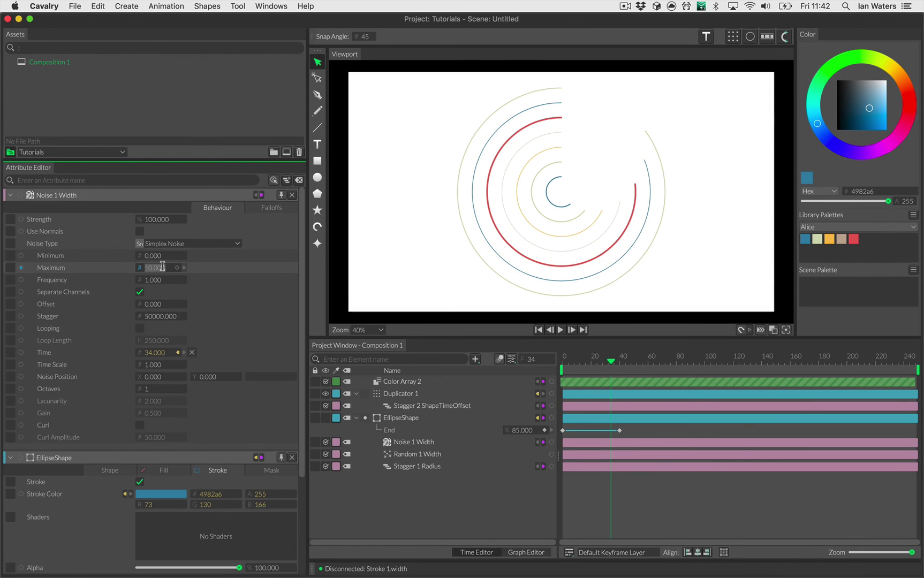
{"action": "key", "text": "Return"}
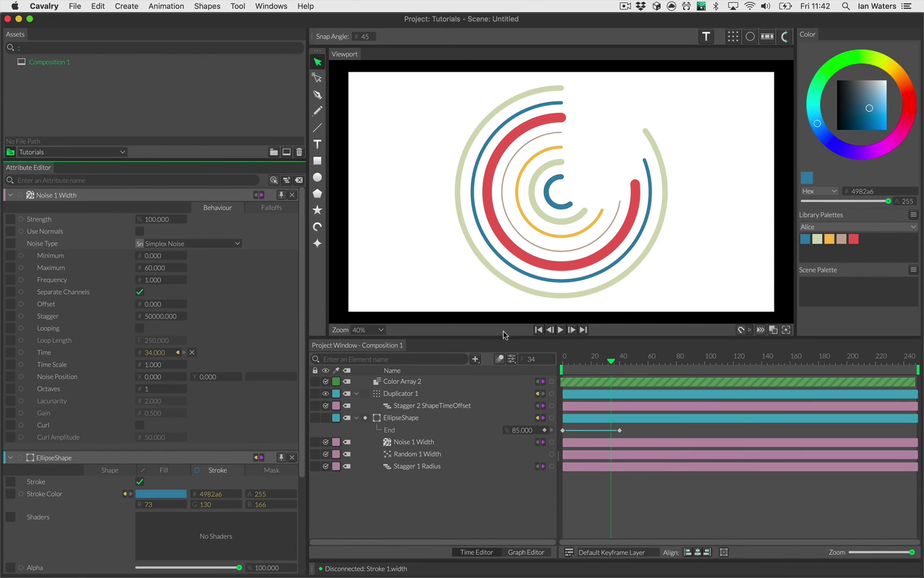
{"action": "left_click", "coordinate": [560, 330]}
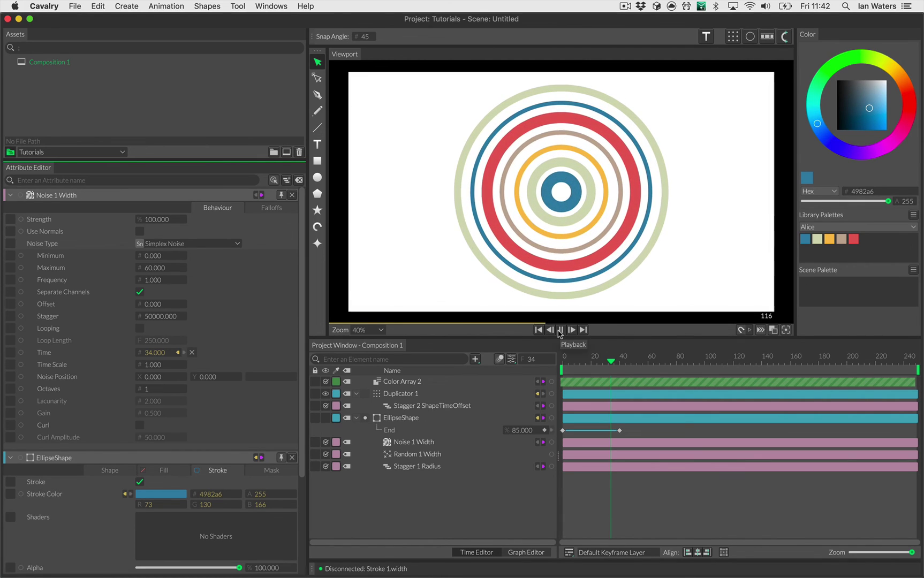
{"action": "key", "text": "space"}
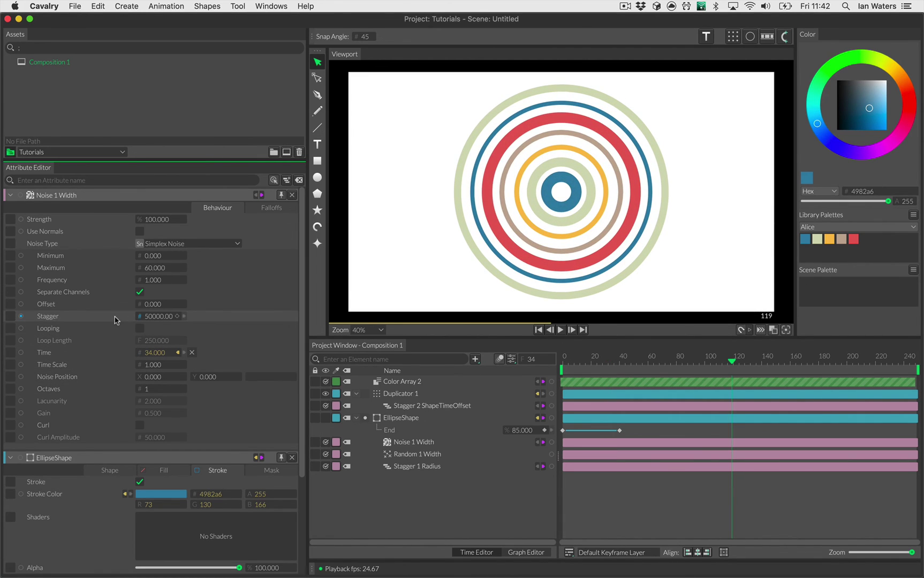